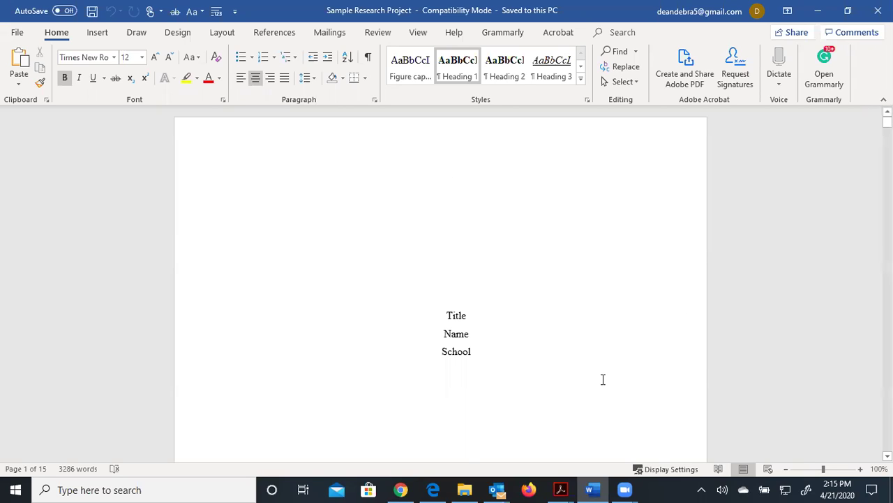
Switch from the Word research paper to APA Sample Paper - 6.pdf in Acrobat.
scroll(603, 380, "down", 8)
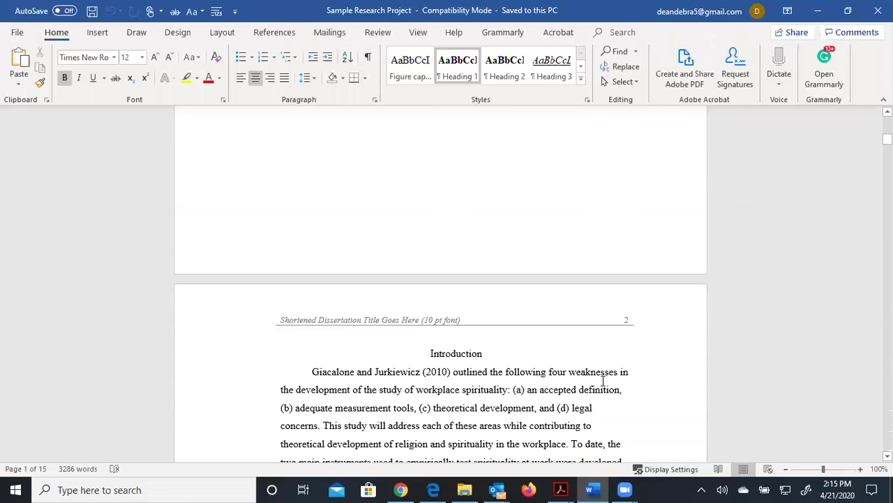
scroll(603, 380, "up", 8)
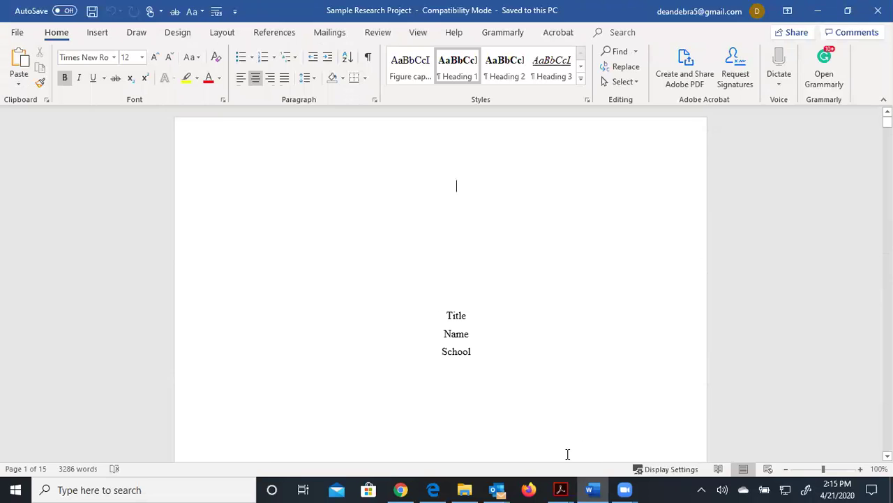
left_click(561, 488)
left_click(541, 457)
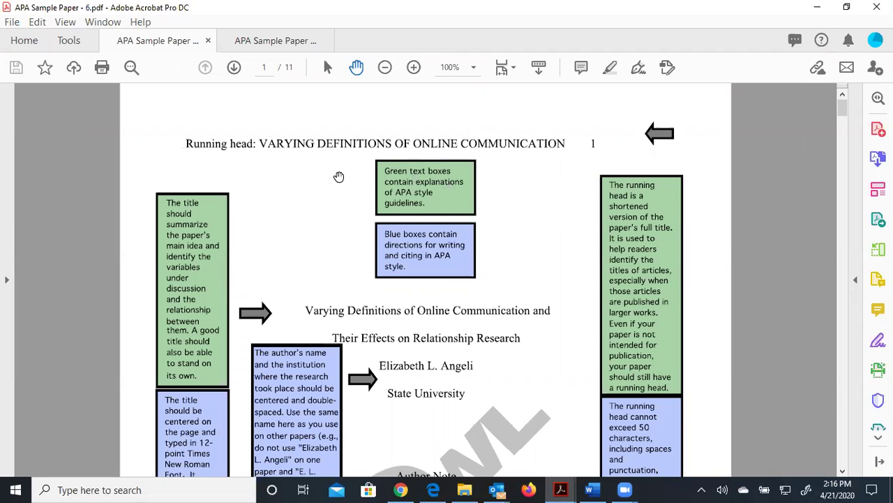
Compare the title pages of APA Sample Paper - 6.pdf and APA Sample Paper - 7.pdf.
scroll(342, 187, "down", 3)
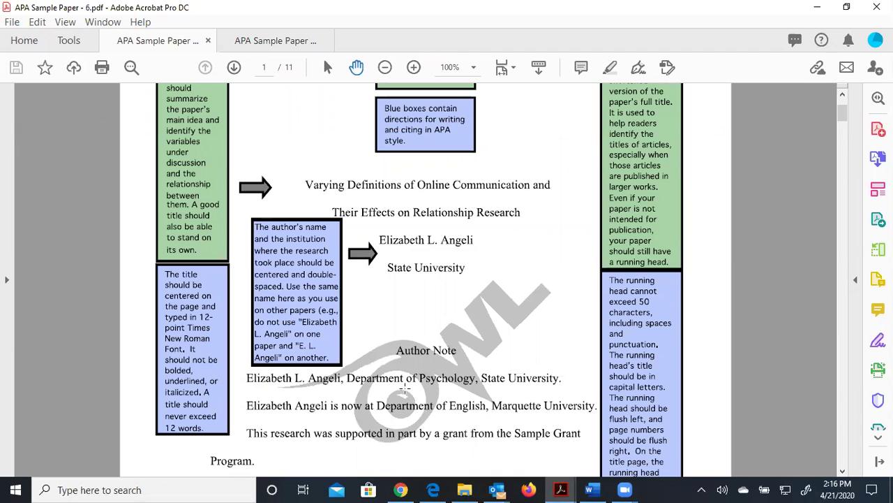
left_click(289, 40)
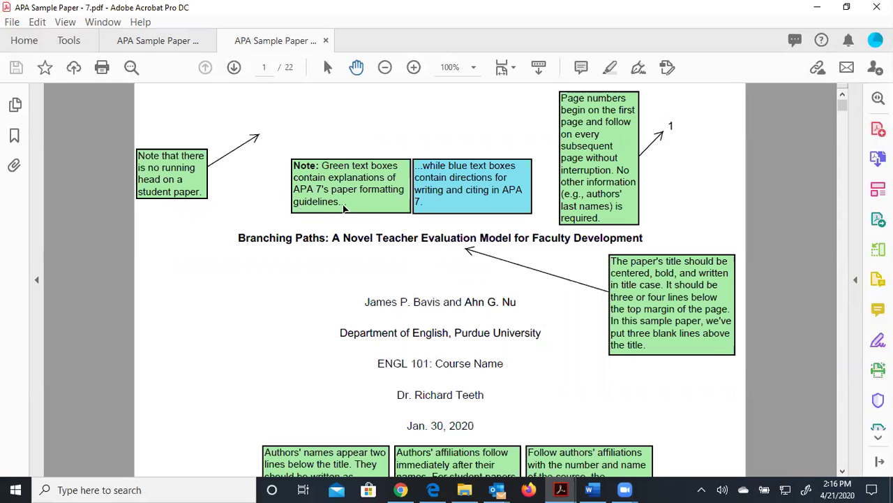
left_click(140, 40)
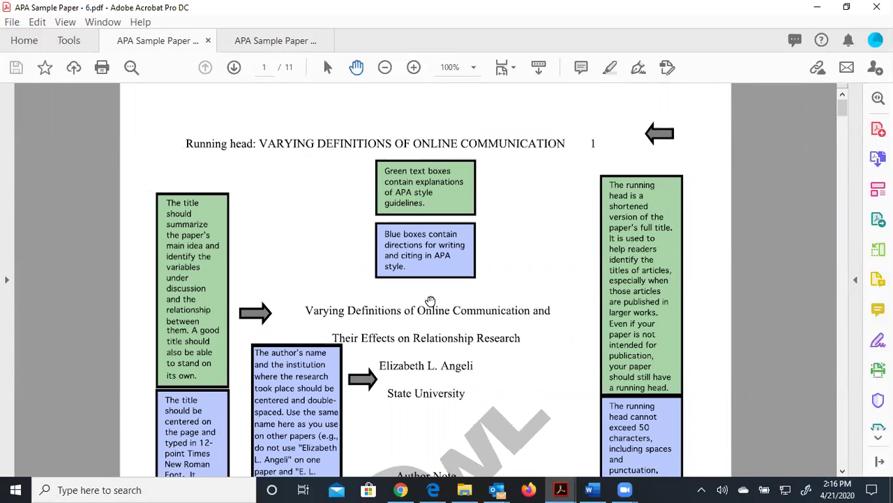
scroll(450, 388, "down", 3)
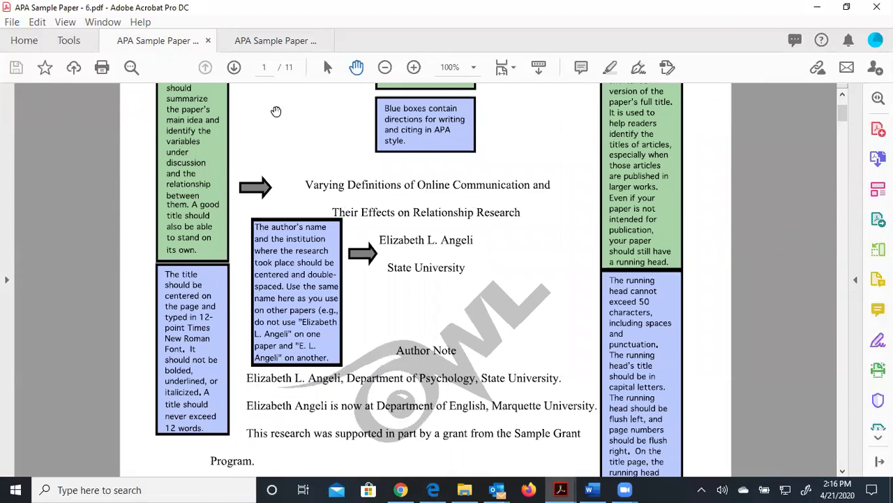
left_click(280, 41)
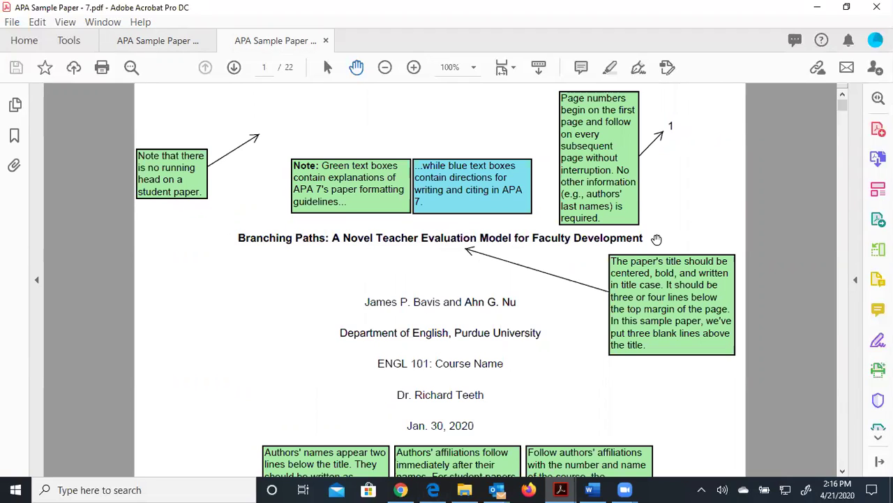
Scroll APA Sample Paper - 7.pdf down to its page-2 Abstract.
scroll(545, 388, "down", 3)
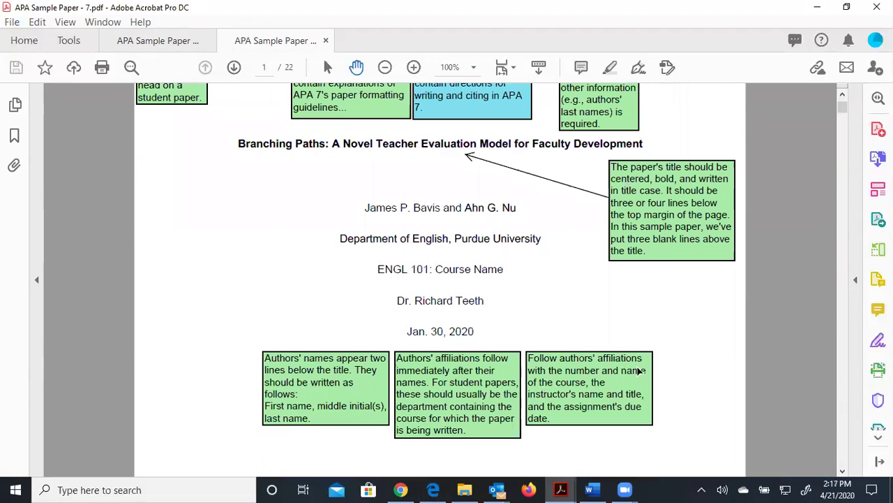
scroll(721, 366, "down", 3)
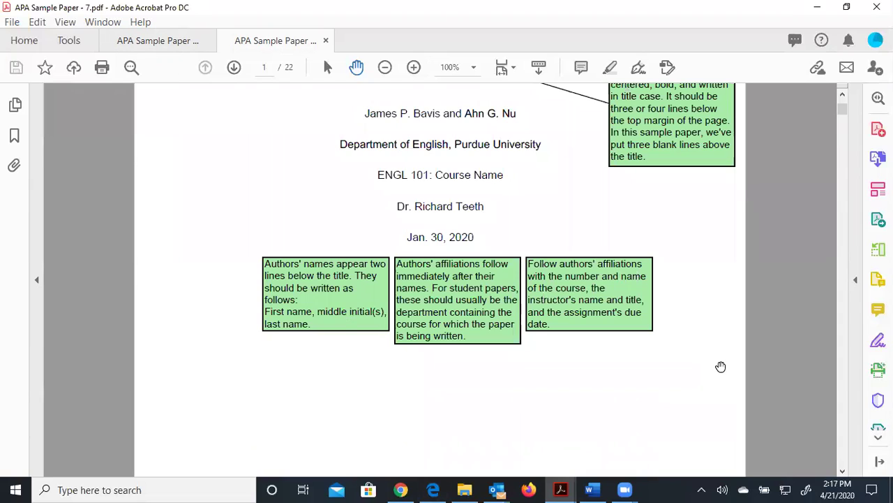
scroll(721, 366, "down", 6)
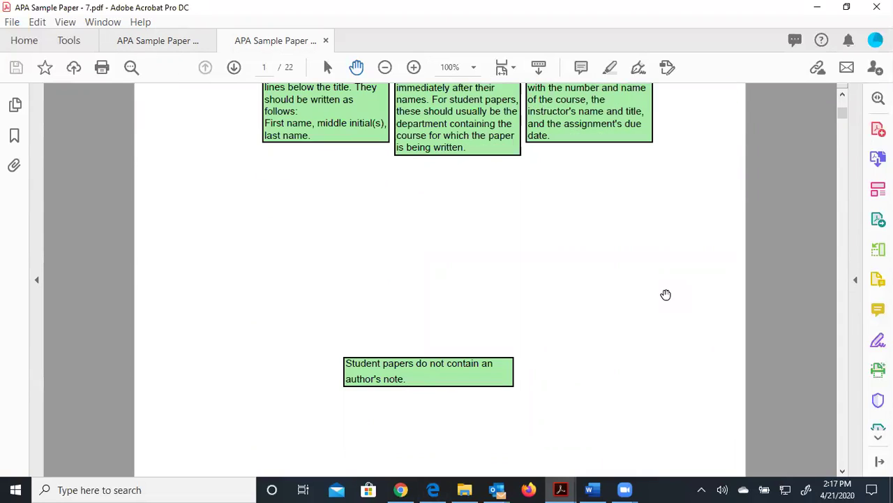
scroll(666, 295, "up", 12)
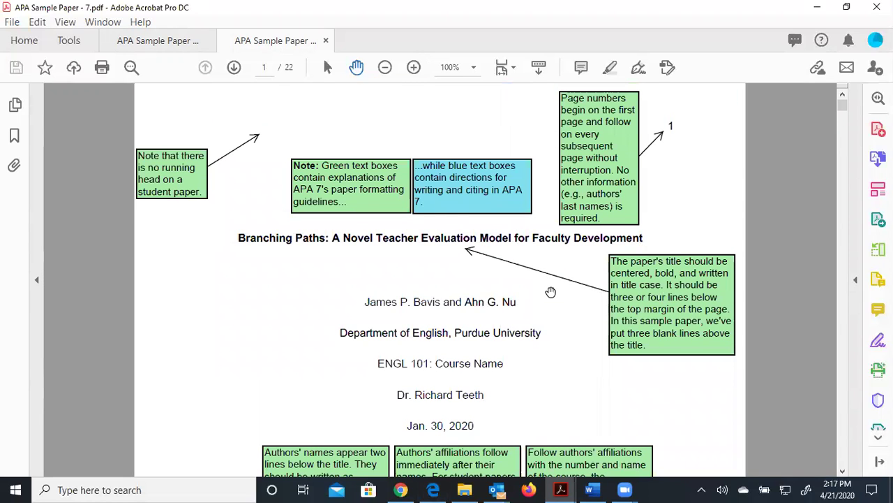
scroll(551, 292, "down", 20)
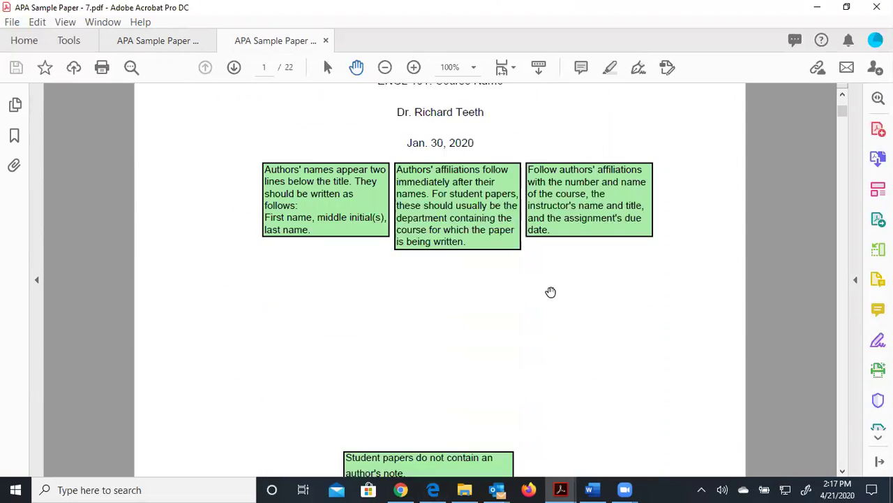
scroll(551, 292, "down", 3)
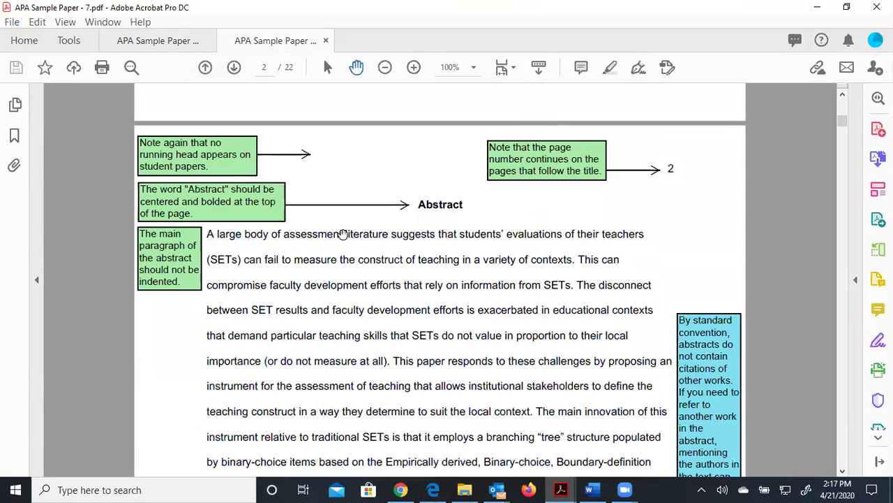
left_click(165, 39)
scroll(464, 279, "down", 19)
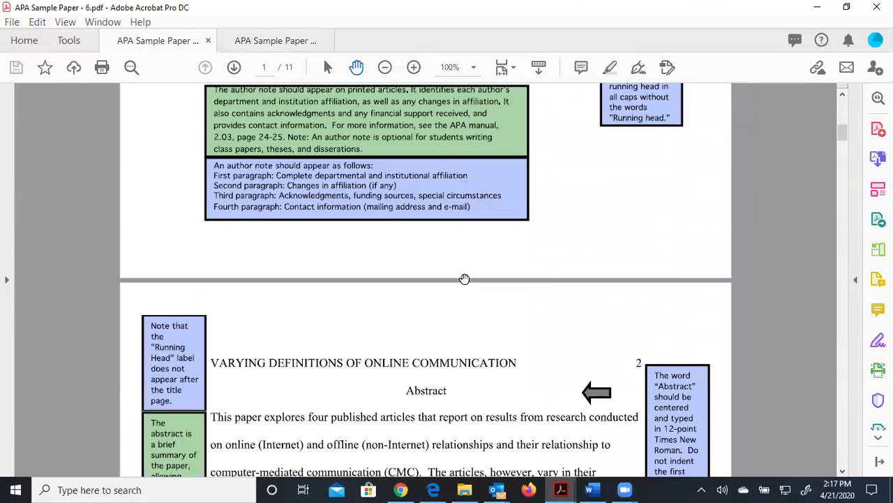
scroll(464, 279, "down", 2)
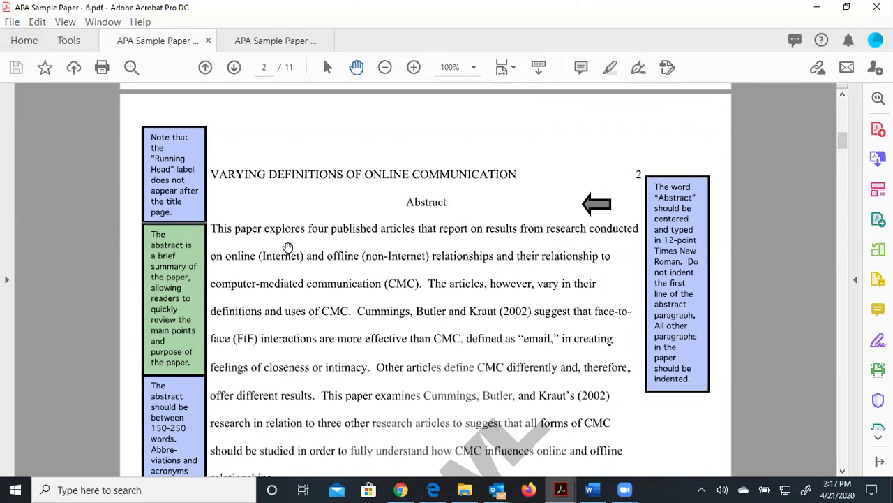
left_click(257, 42)
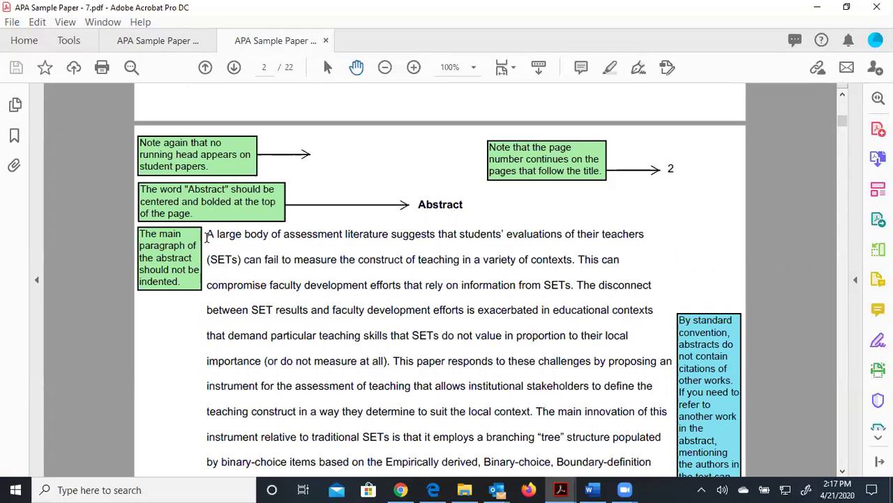
scroll(408, 256, "down", 3)
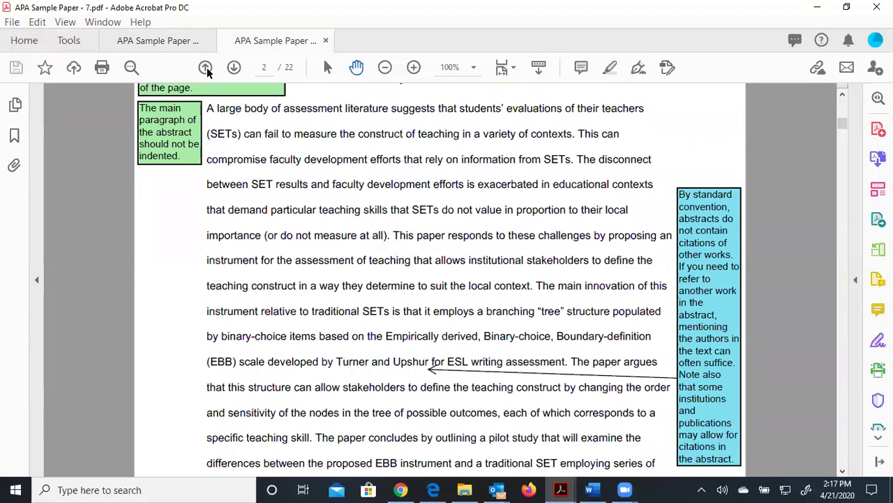
left_click(170, 41)
scroll(353, 191, "down", 2)
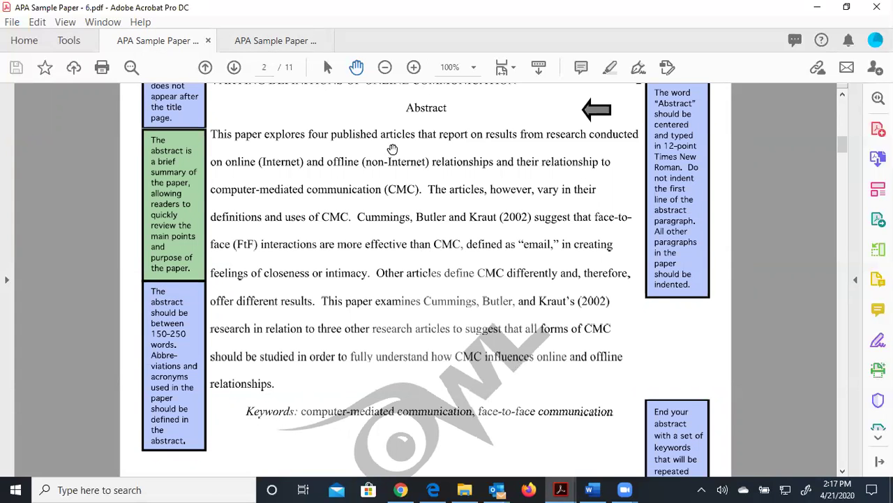
left_click(280, 42)
scroll(358, 241, "down", 5)
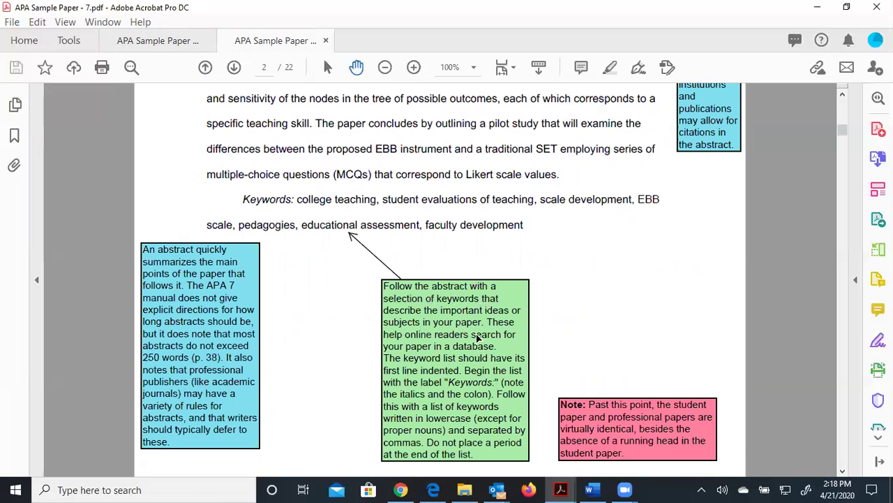
scroll(478, 338, "up", 8)
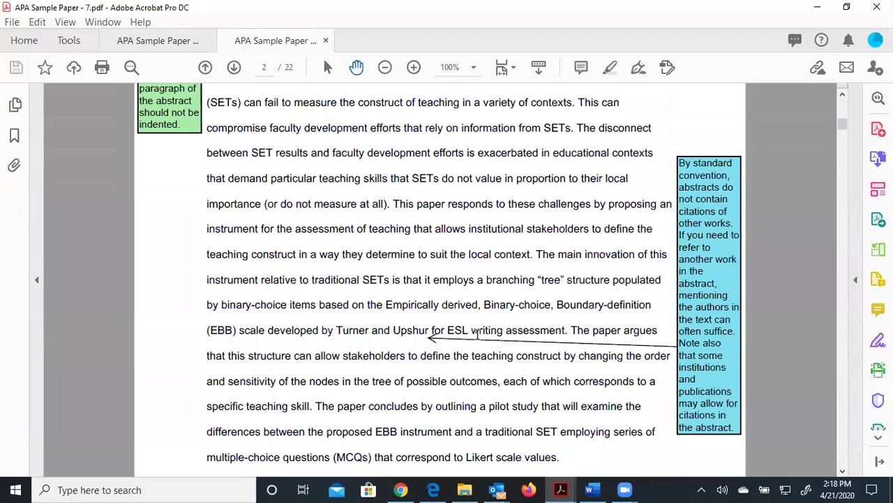
scroll(477, 335, "up", 2)
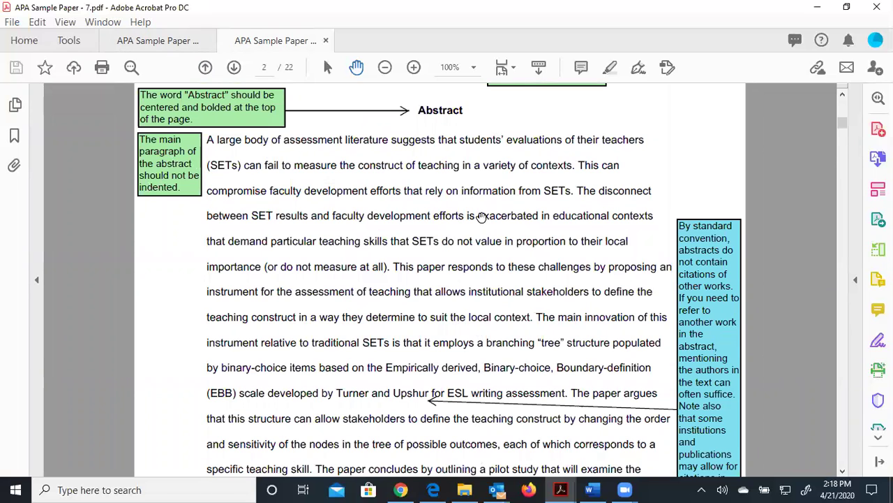
scroll(574, 256, "down", 2)
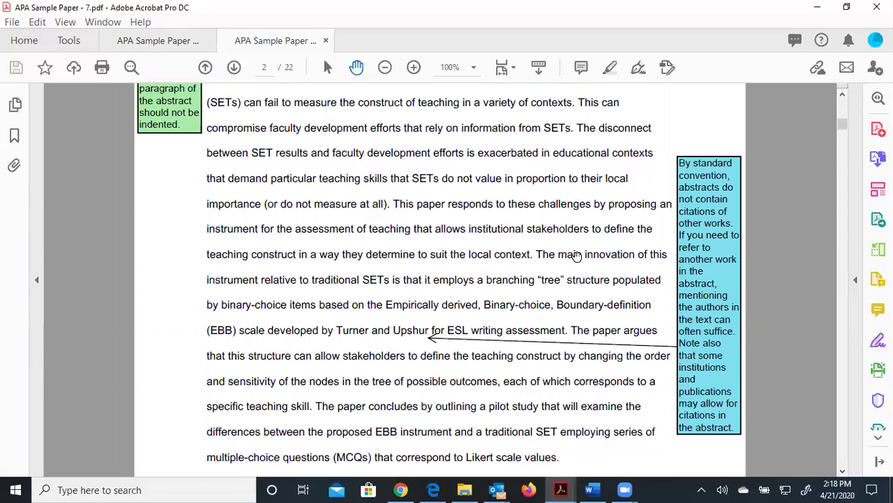
scroll(583, 389, "down", 8)
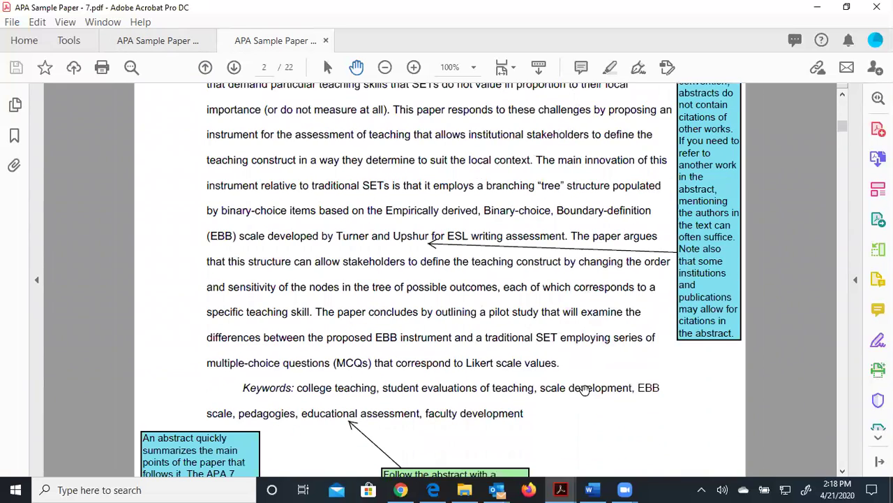
scroll(584, 389, "down", 3)
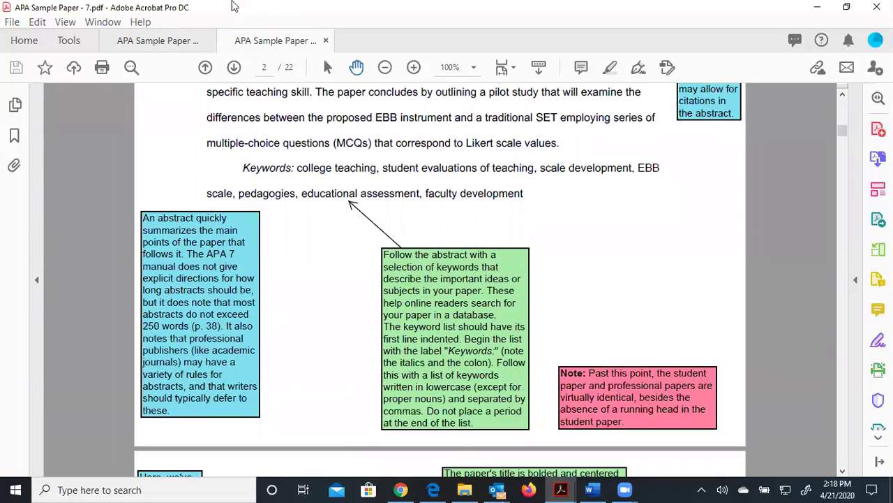
Return to APA Sample Paper - 6.pdf's abstract and scroll on to the page 3 introduction.
left_click(158, 41)
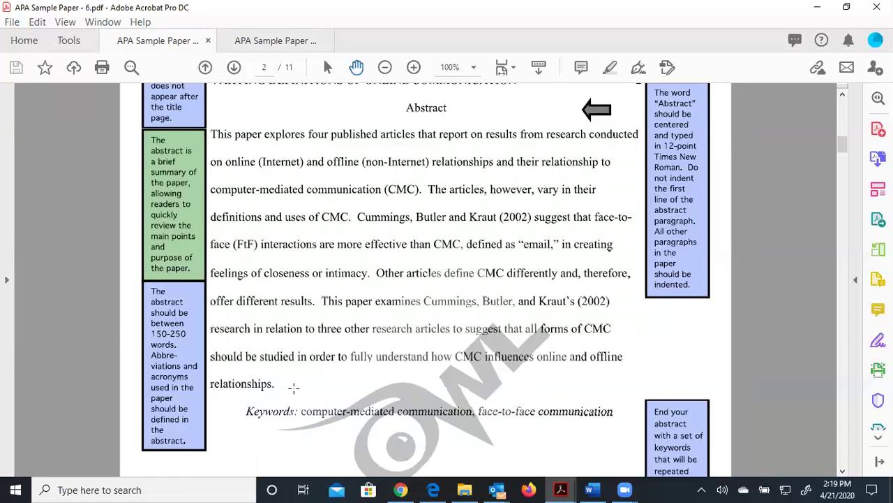
scroll(293, 388, "down", 15)
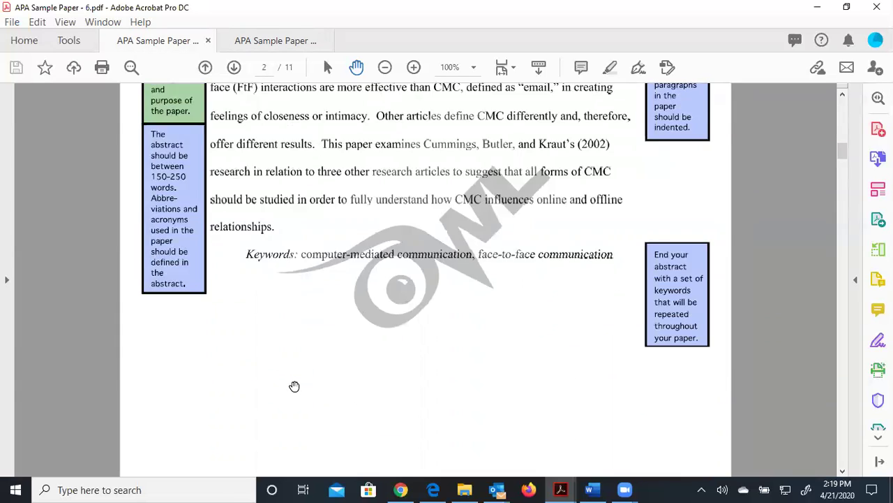
scroll(294, 386, "down", 5)
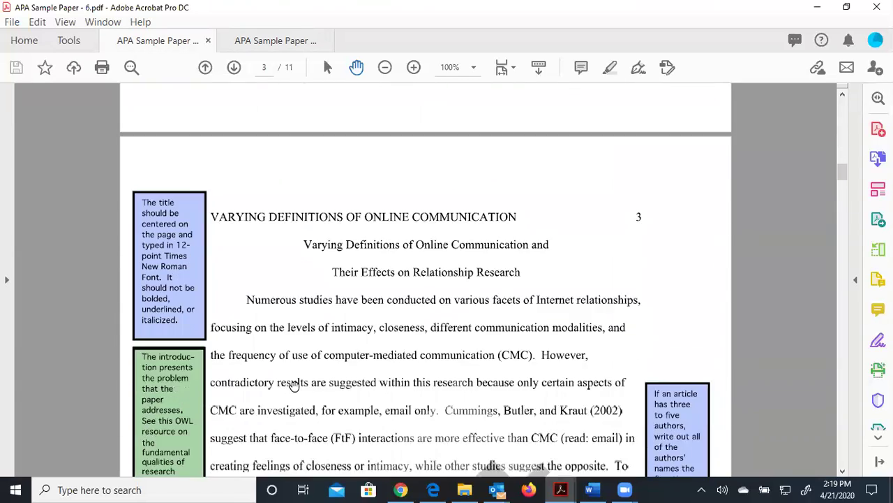
scroll(293, 386, "down", 1)
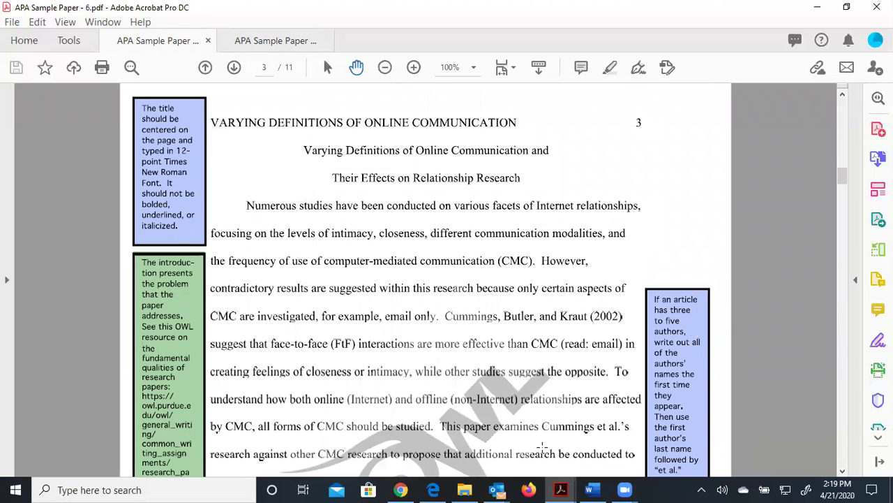
Bring the research paper forward and list its headings in the Navigation pane.
mouse_move(599, 488)
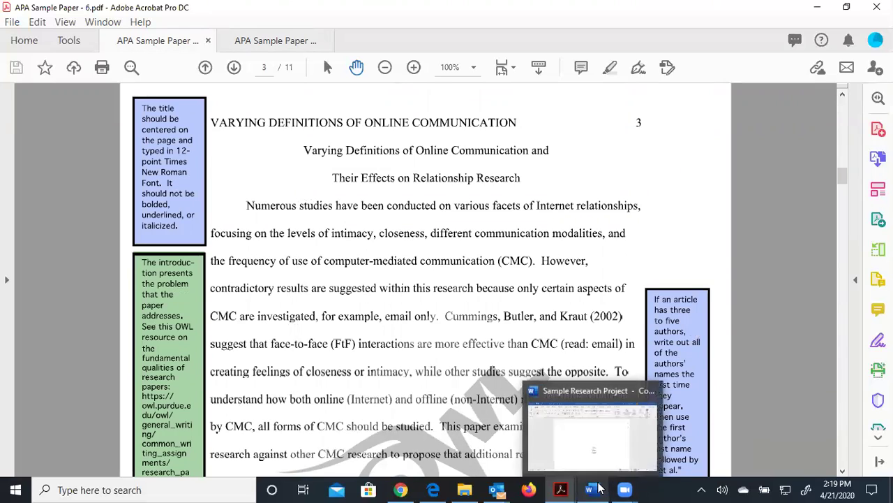
left_click(618, 436)
scroll(505, 323, "down", 20)
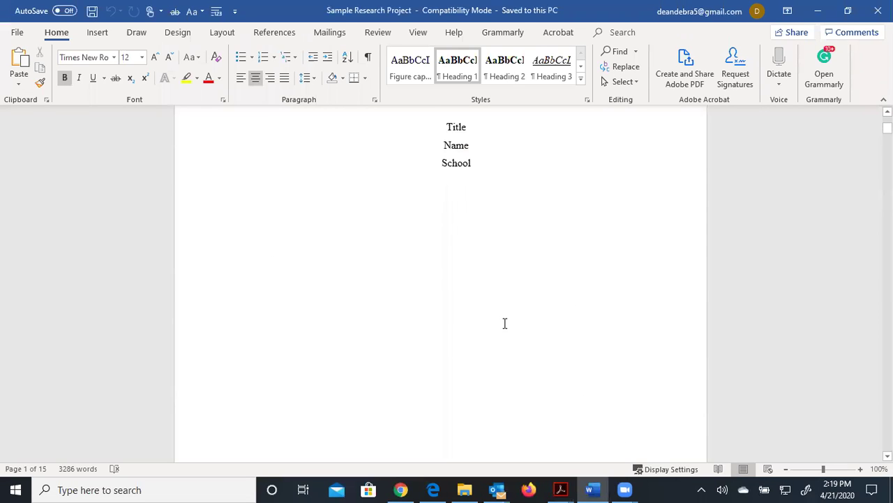
scroll(505, 323, "down", 1)
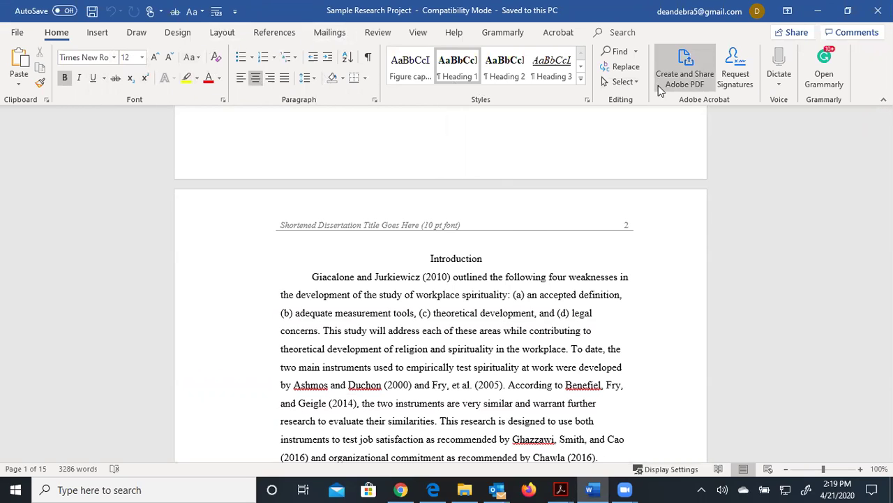
left_click(622, 55)
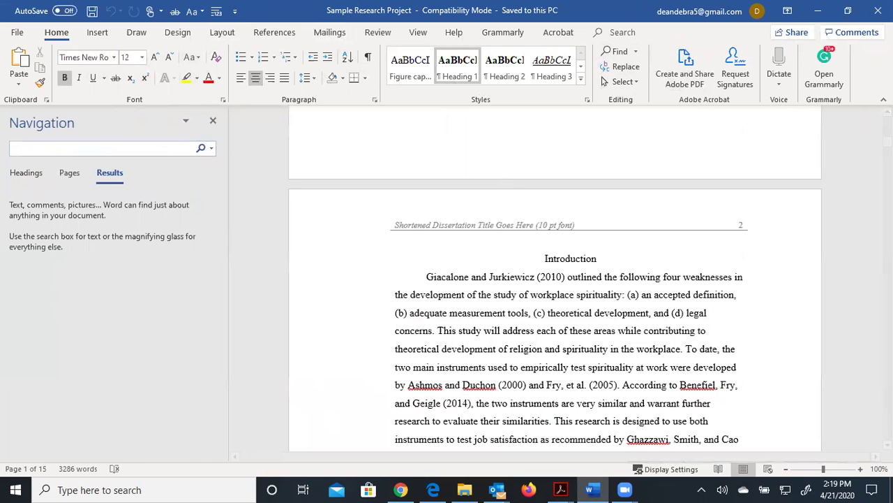
left_click(27, 176)
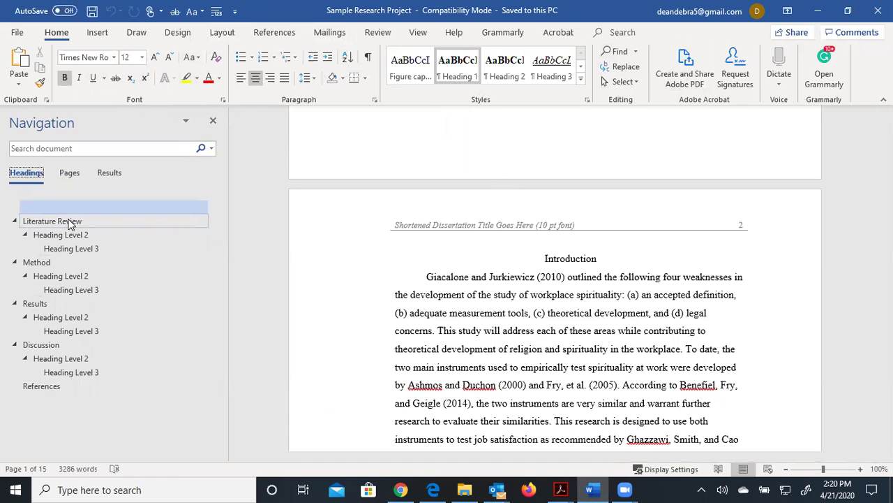
Collapse Literature Review, Method, Results and Discussion, then place the cursor before Introduction.
left_click(14, 221)
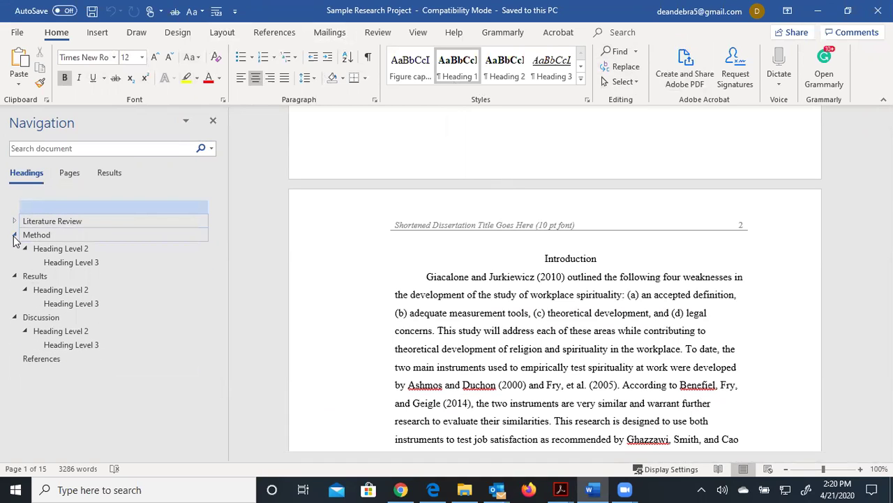
left_click(14, 235)
left_click(14, 249)
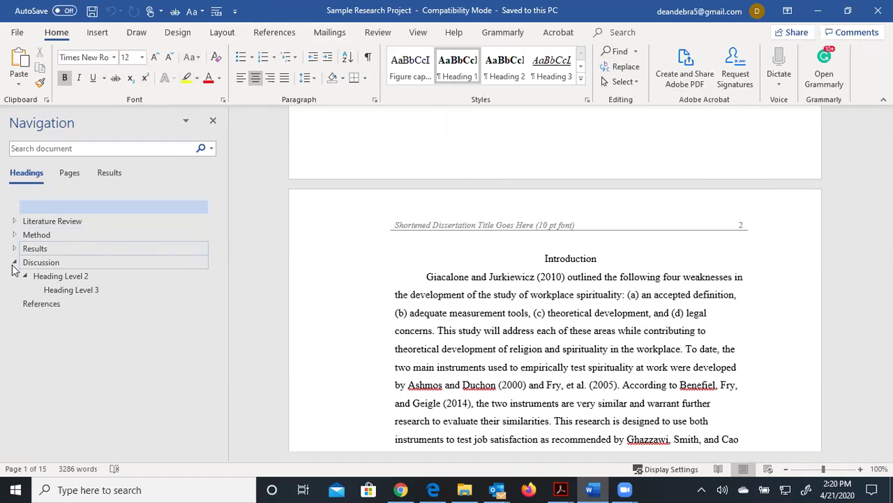
left_click(14, 263)
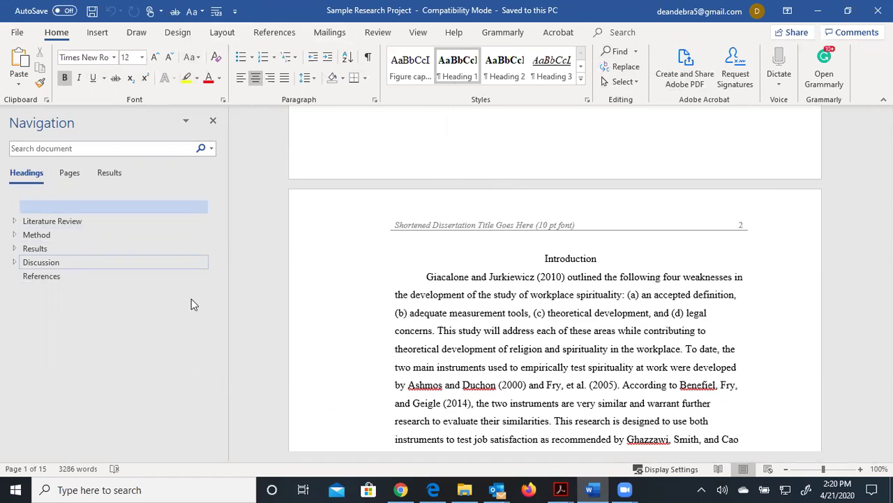
left_click(528, 256)
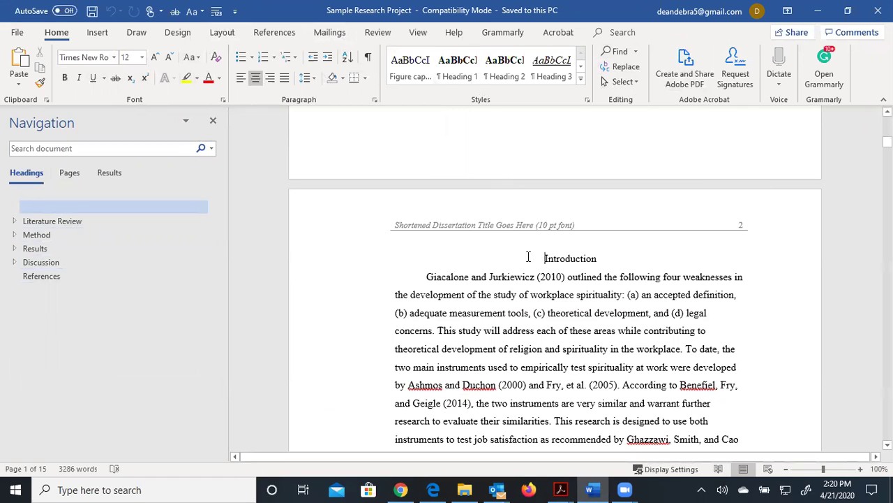
Reset the text from Introduction onward to the Normal style.
left_click_drag(524, 251, 683, 488)
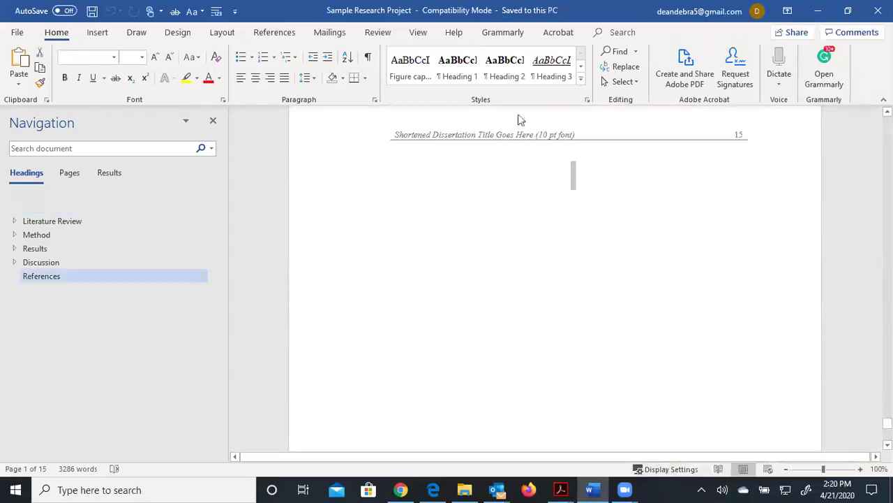
left_click(581, 65)
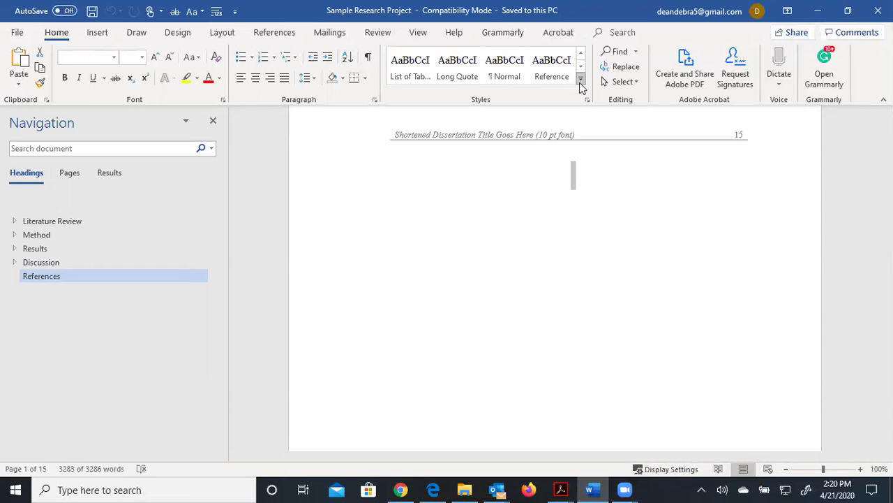
left_click(580, 81)
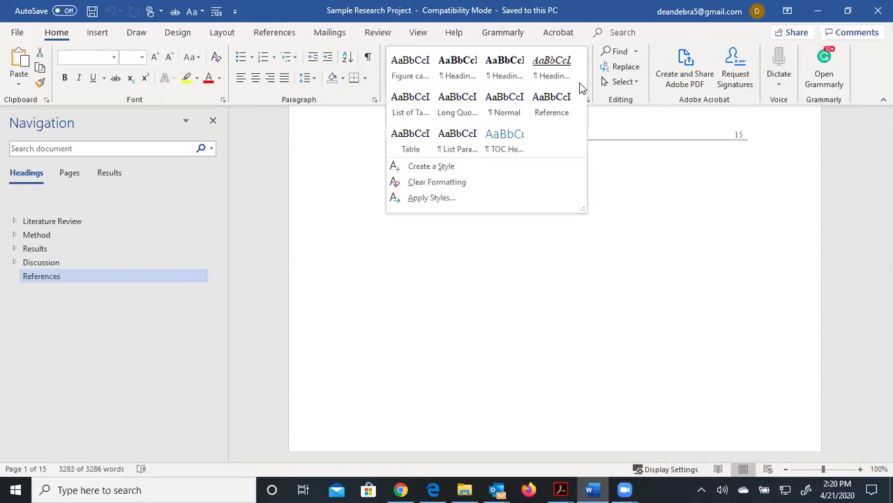
left_click(508, 106)
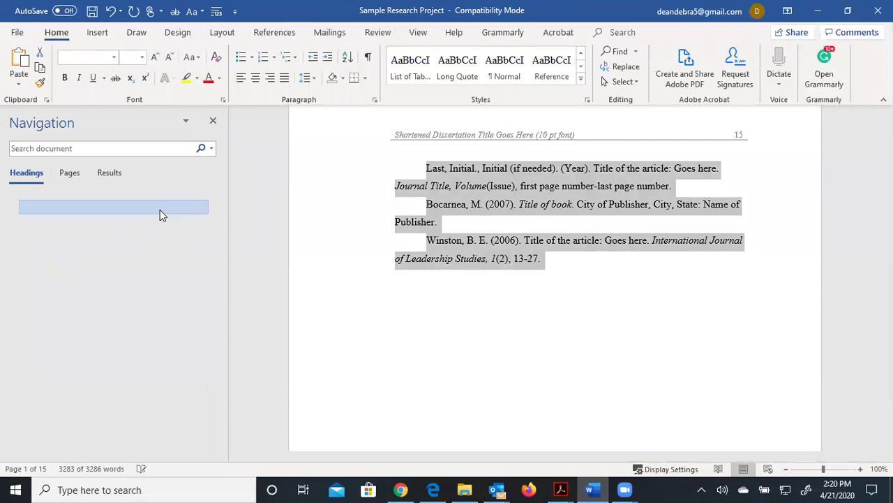
Delete the Title, Name and School lines and the blank page above Introduction.
left_click(159, 210)
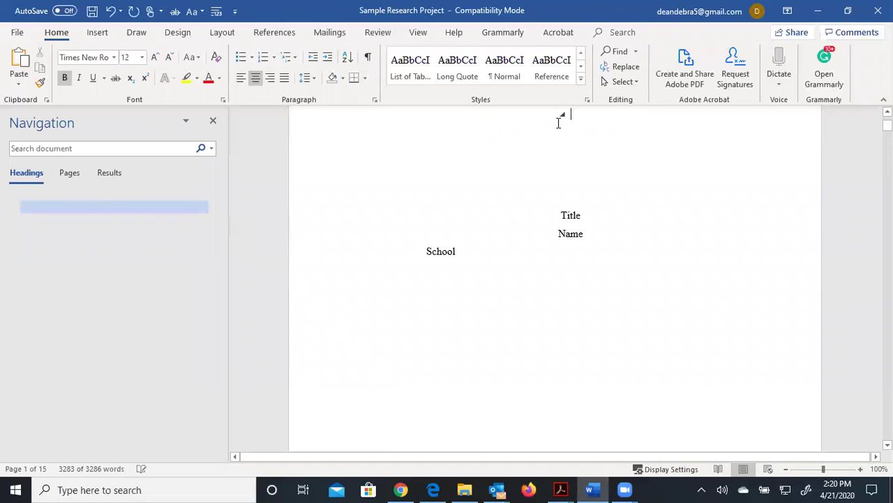
left_click_drag(570, 115, 633, 308)
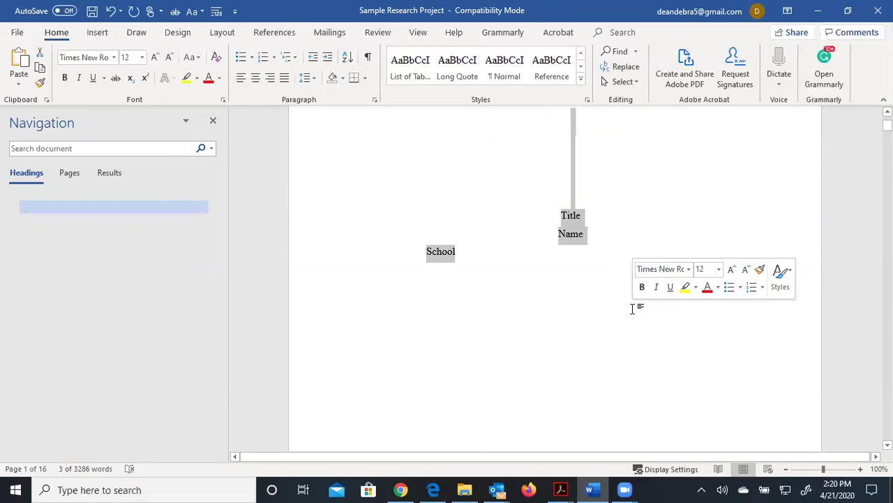
key("Delete")
key("Delete")
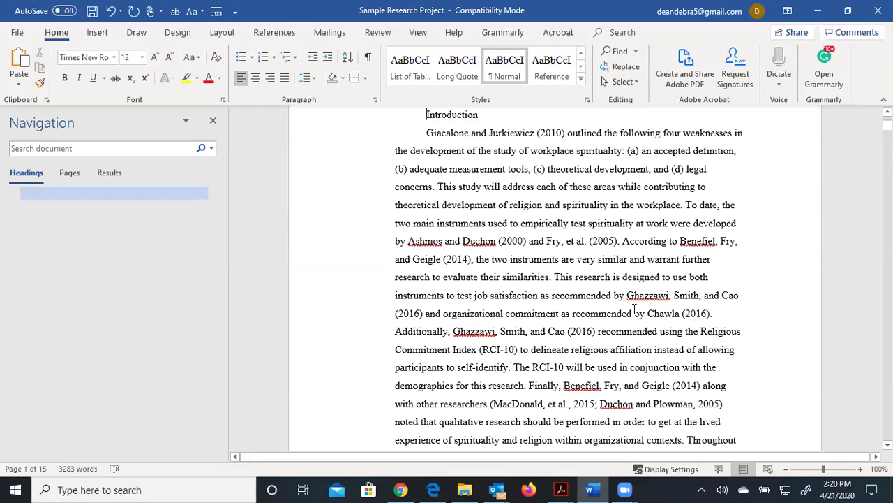
Add an 'Abstract' line above Introduction.
key("ctrl+z")
key("Delete")
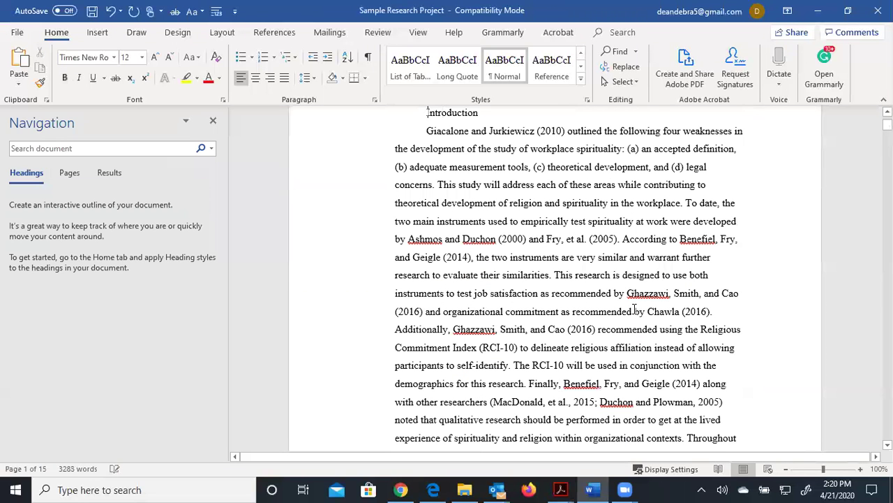
key("Return")
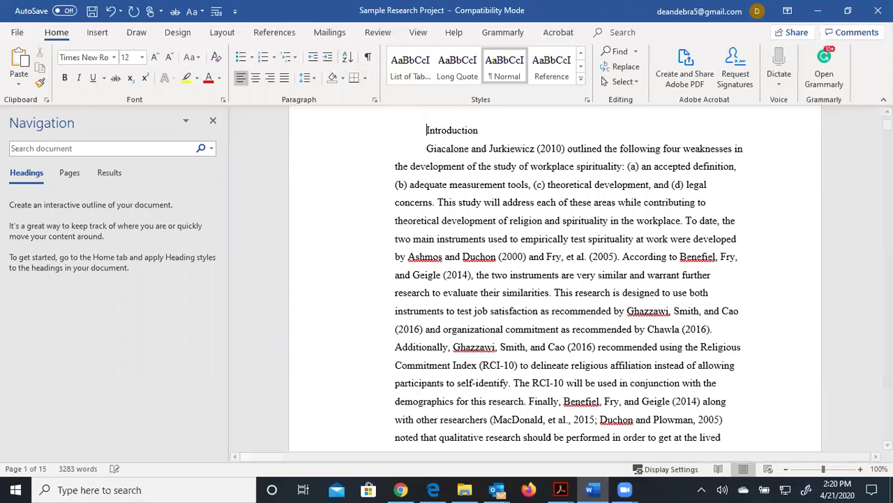
key("Up")
type("Abs")
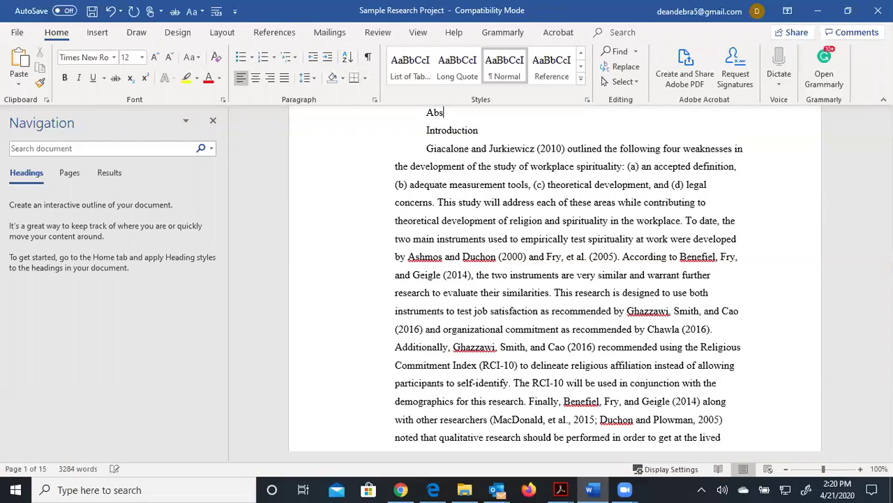
type("rtract")
key("Return")
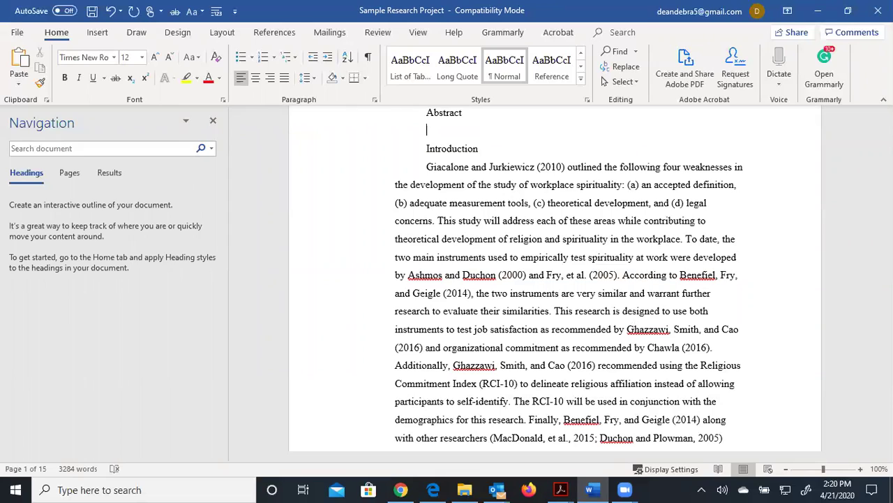
Write the unindented abstract placeholder paragraph covering who, what, when, where and how.
type("Noe ")
type(" more than 2")
type("50 words")
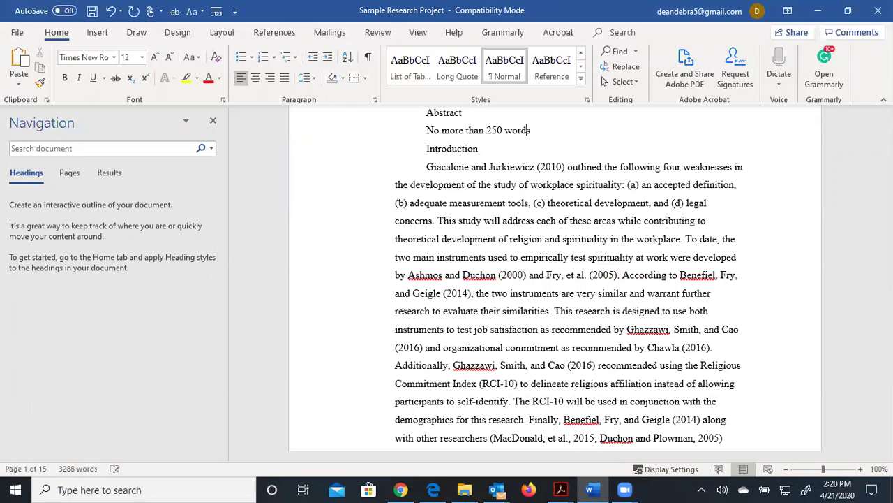
type(" to explain what the paper is ab")
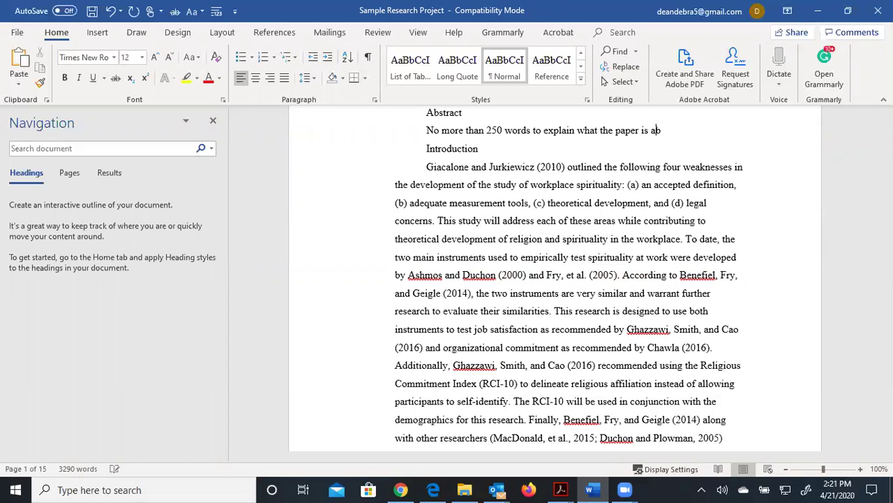
type("out. The who, what , when, where, ")
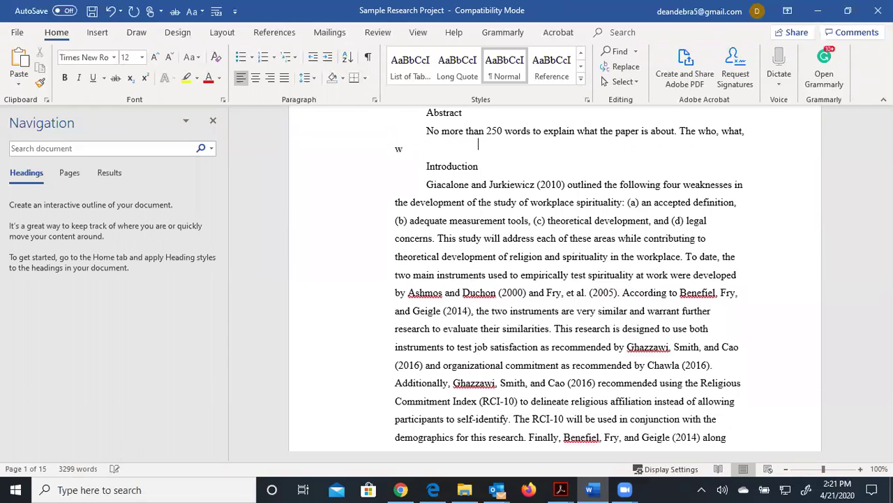
type("and how of the paper.")
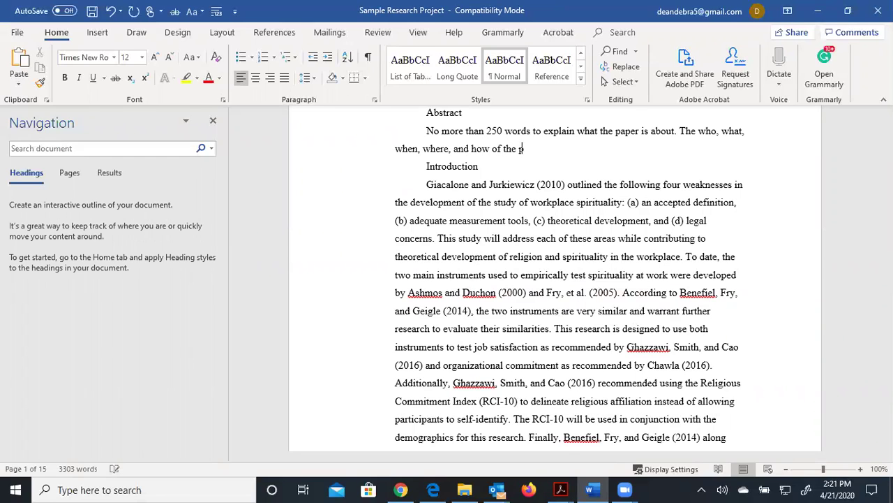
key("Return")
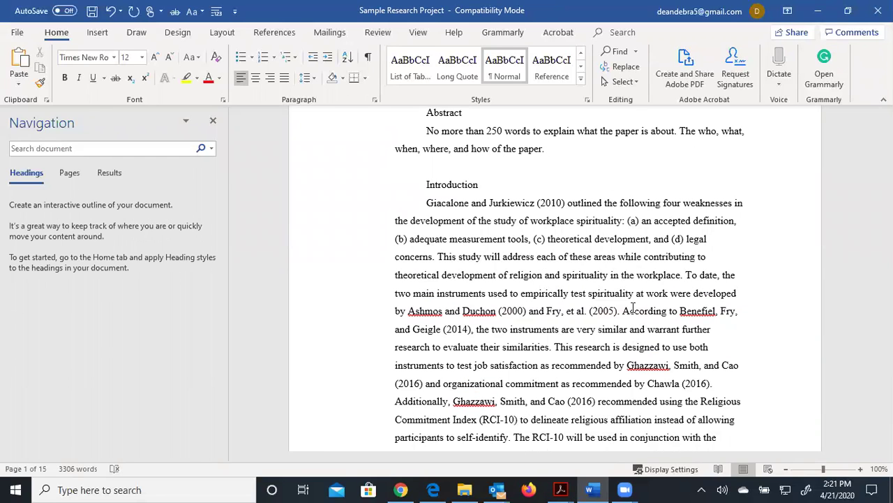
left_click(428, 133)
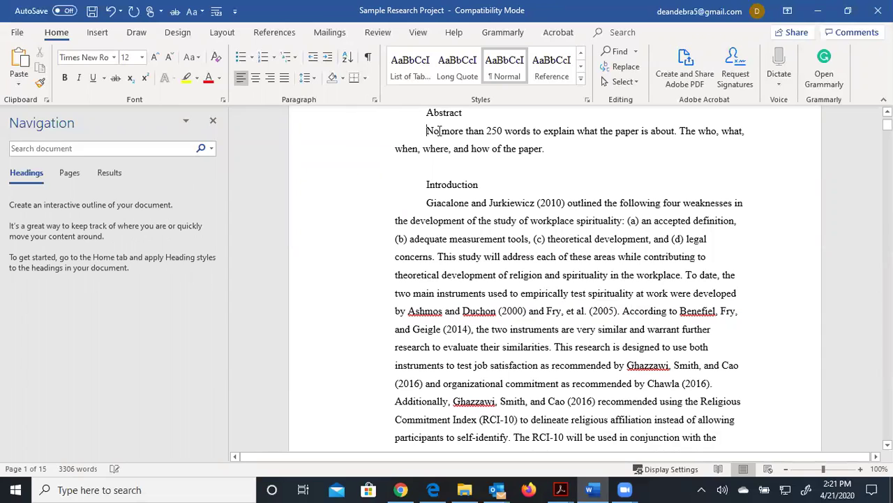
key("BackSpace")
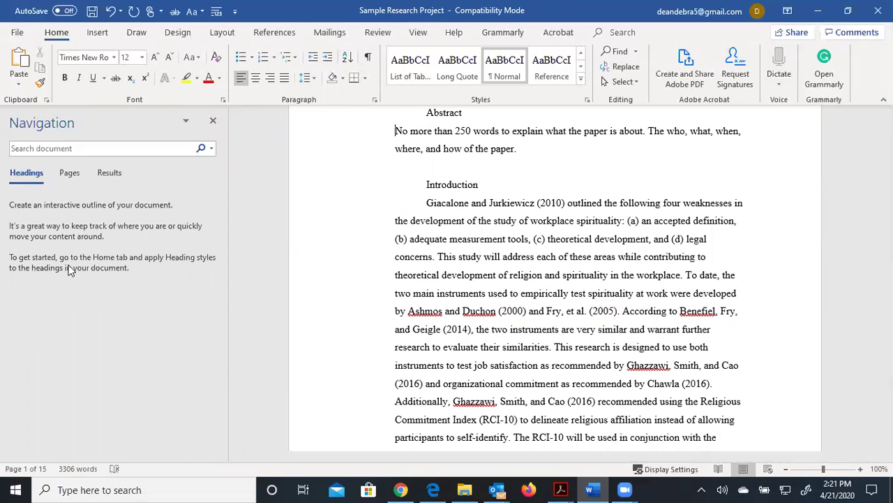
Apply the Heading 1 style to the Abstract line.
double_click(452, 111)
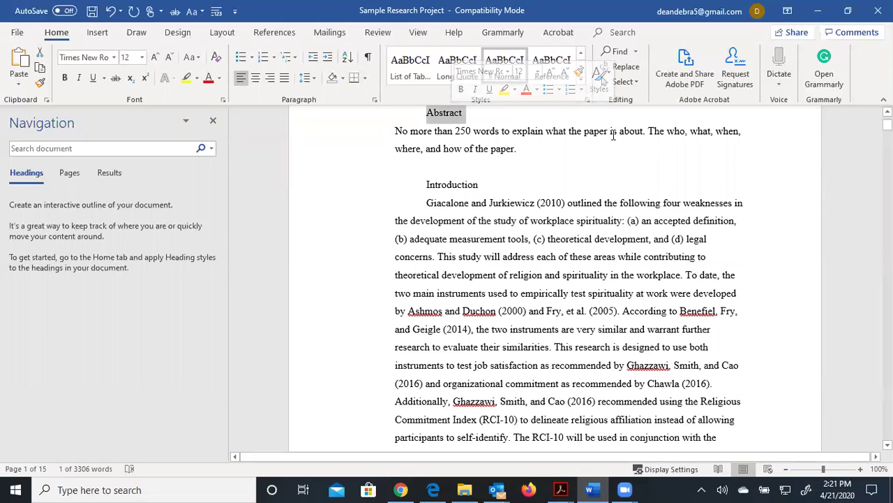
left_click(580, 54)
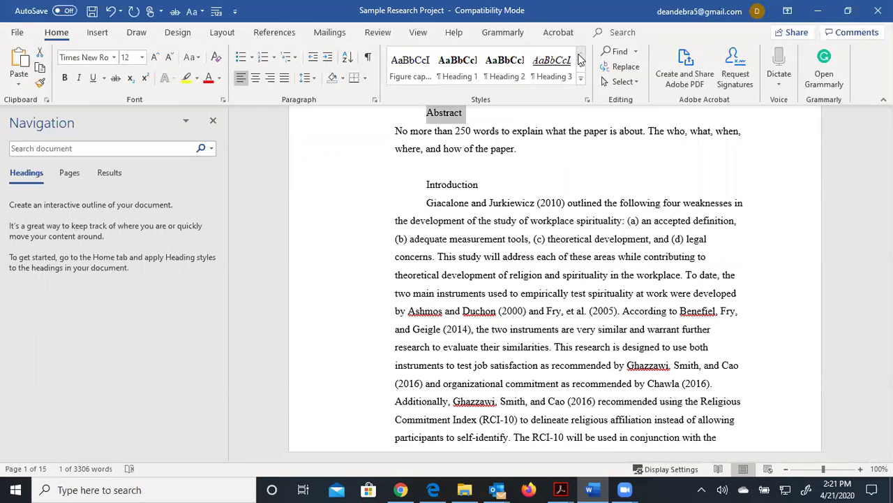
left_click(457, 67)
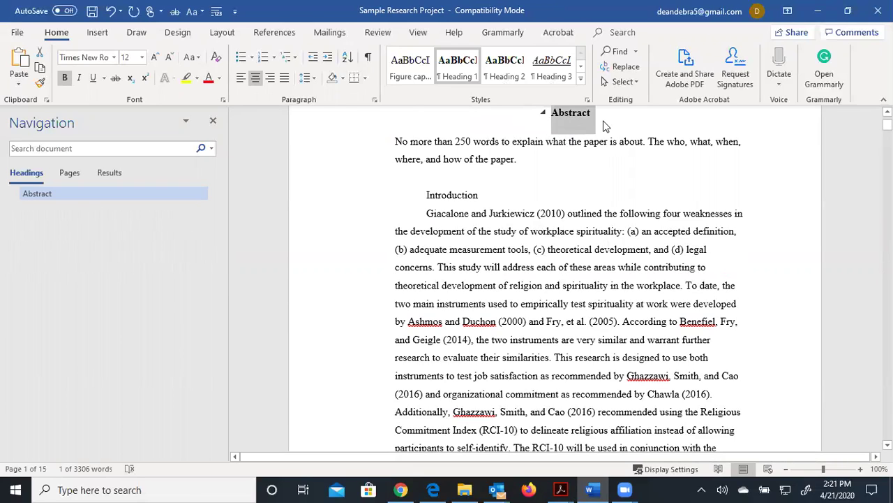
Close the Style Pane Options dialog and the floating Styles list without changes.
left_click(589, 102)
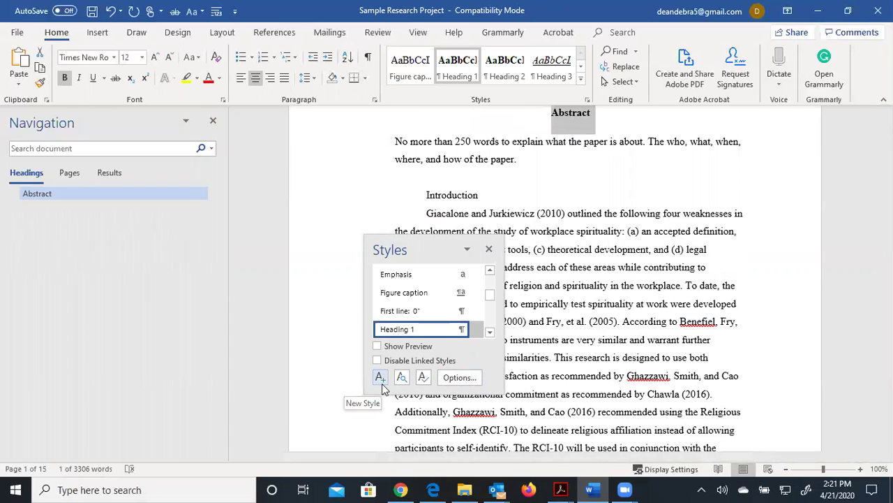
left_click(447, 379)
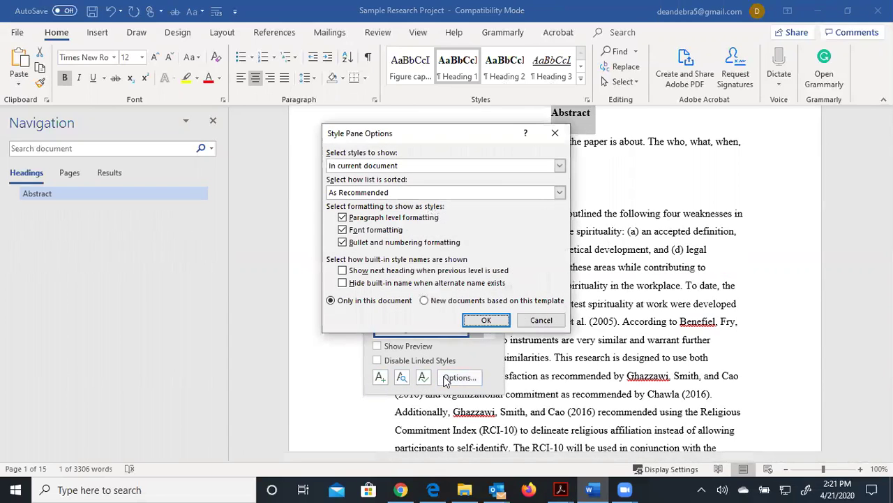
left_click(552, 321)
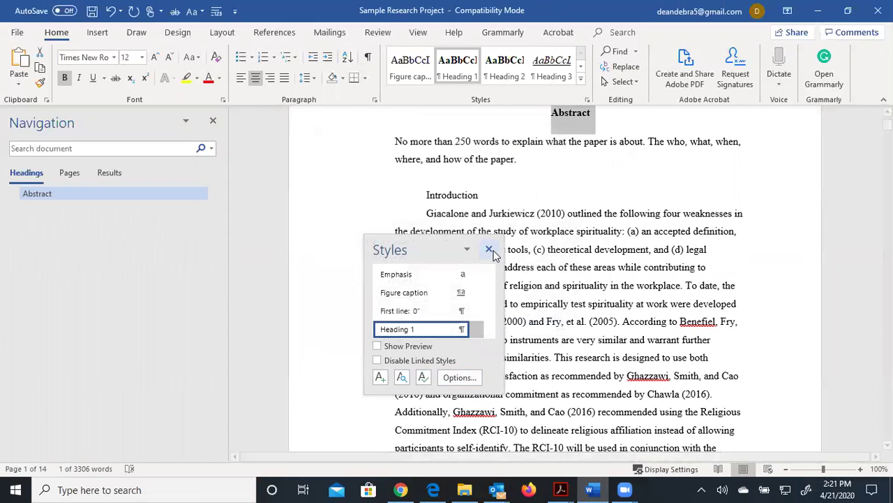
left_click(489, 249)
scroll(618, 245, "up", 2)
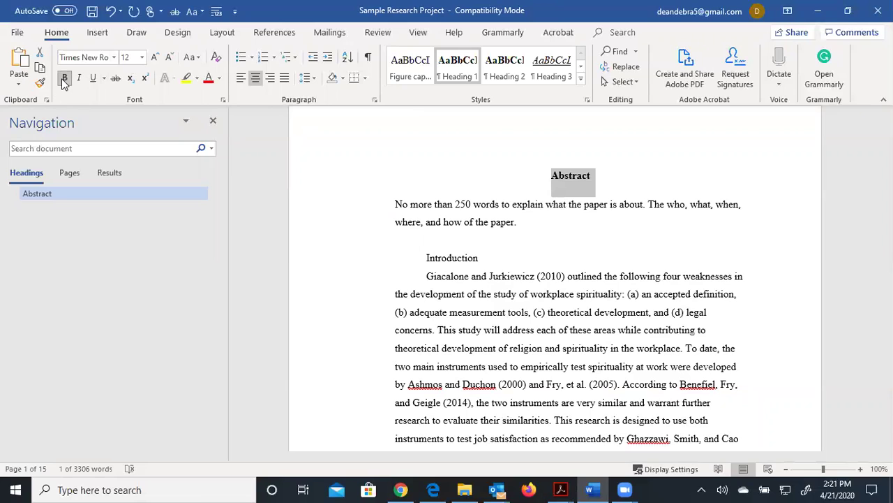
left_click(219, 79)
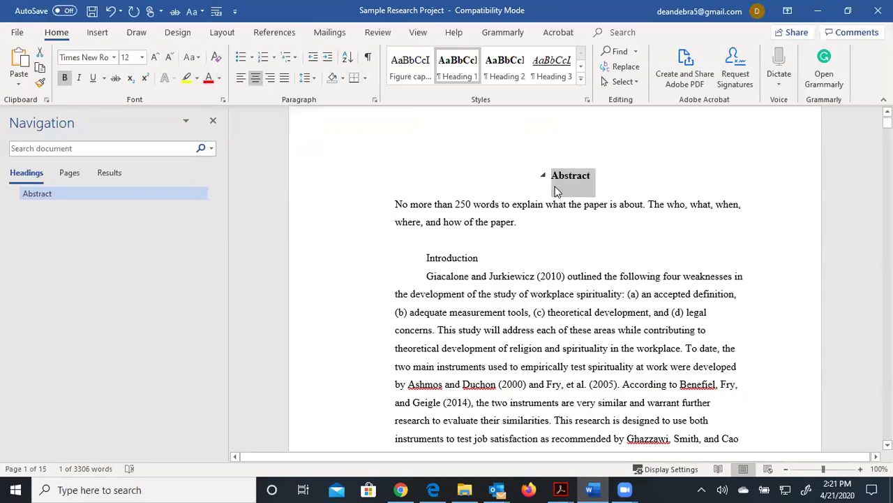
Apply Heading 1 to Introduction and scroll down through the paper.
double_click(451, 260)
left_click(458, 68)
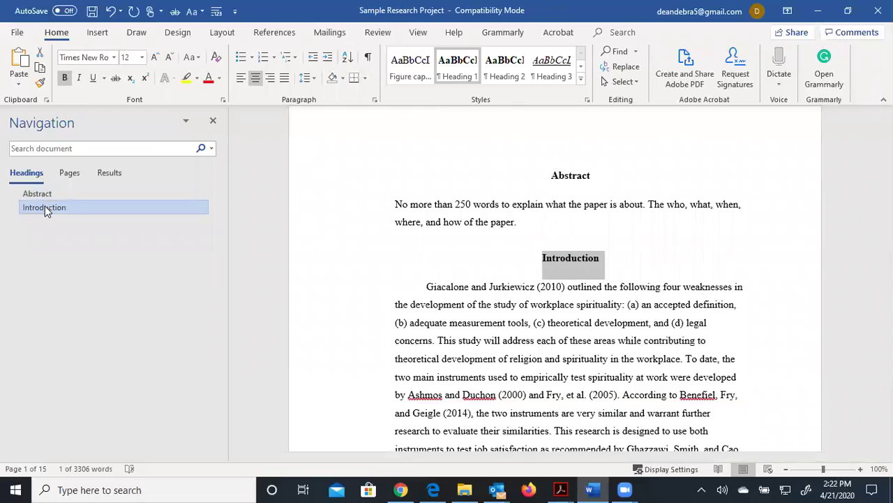
scroll(605, 309, "down", 15)
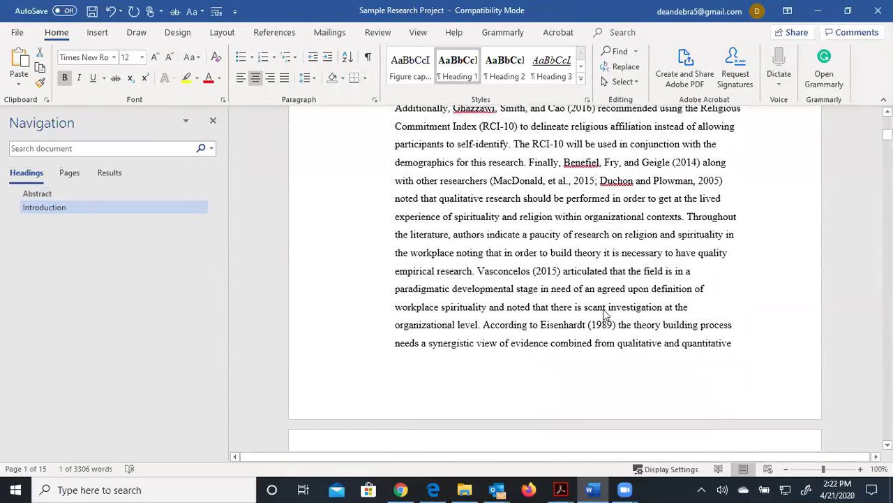
scroll(605, 309, "down", 15)
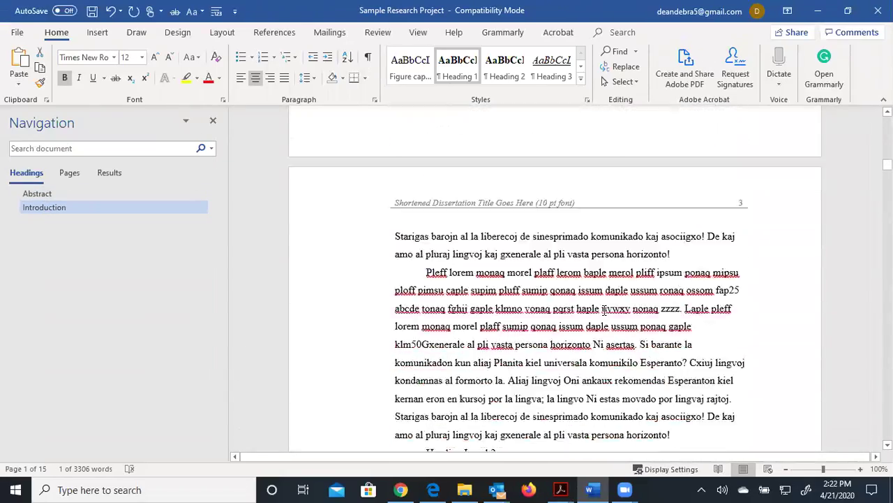
scroll(604, 309, "down", 12)
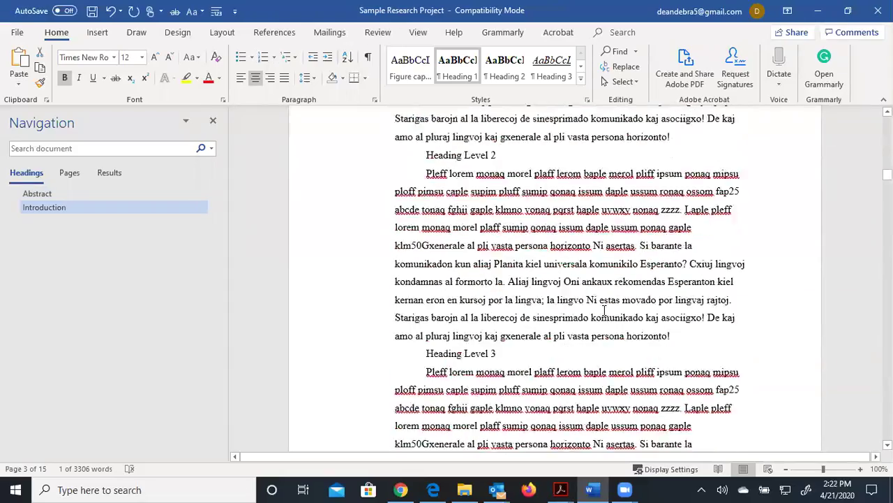
scroll(605, 310, "down", 15)
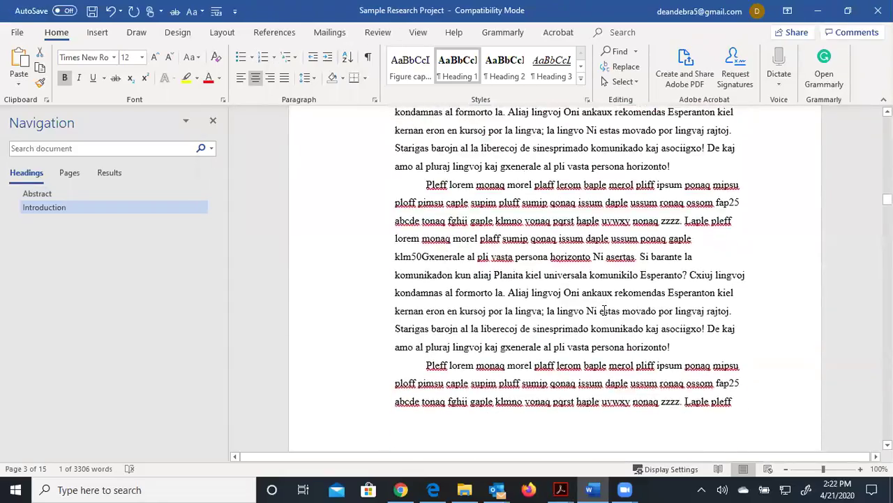
scroll(605, 309, "down", 15)
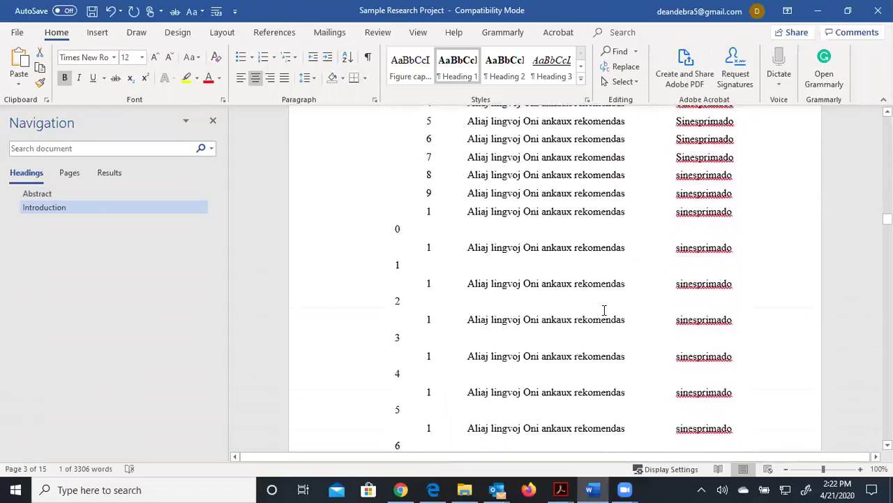
scroll(604, 314, "down", 15)
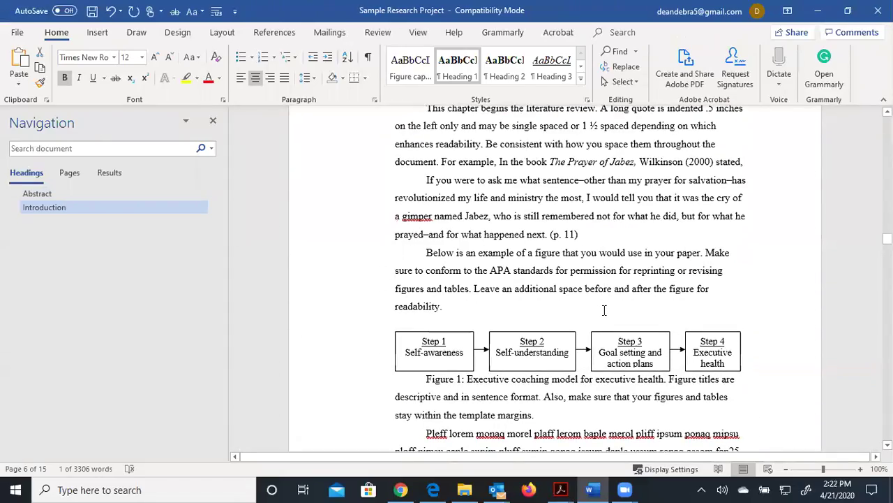
scroll(604, 309, "down", 5)
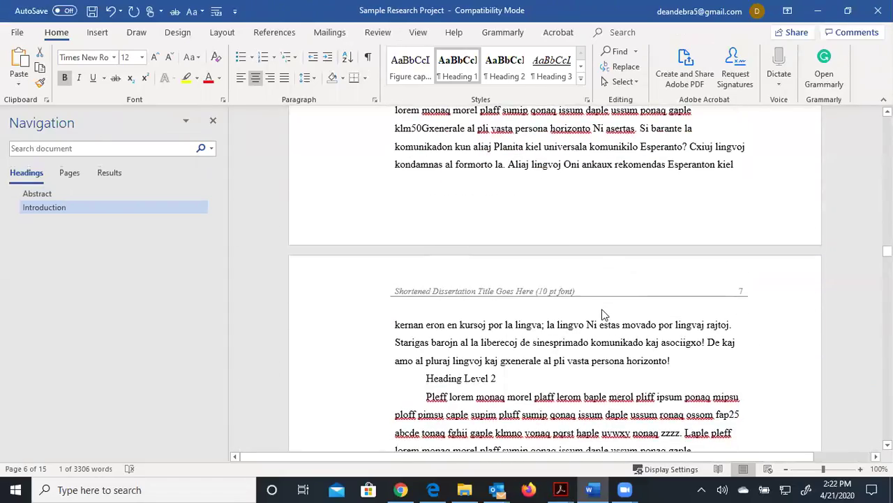
Search for Literature Review and Method and apply Heading 1 to each.
key("ctrl+f")
type("lic")
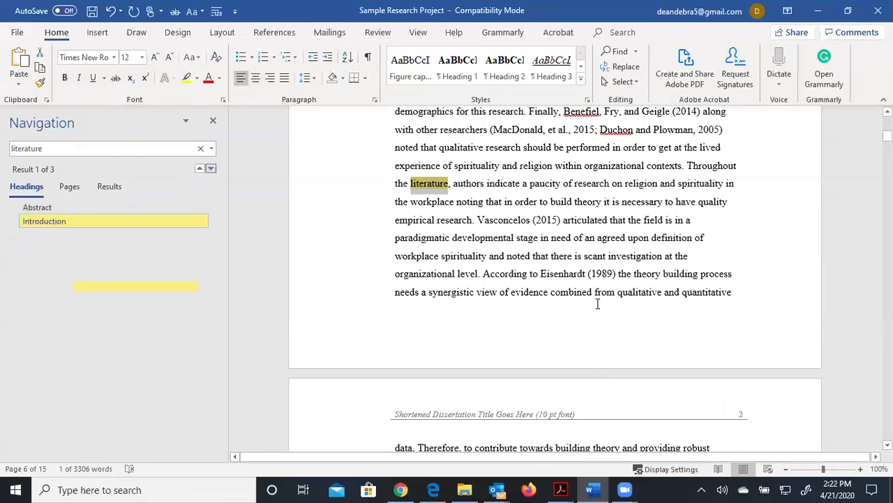
left_click(121, 148)
left_click(121, 148)
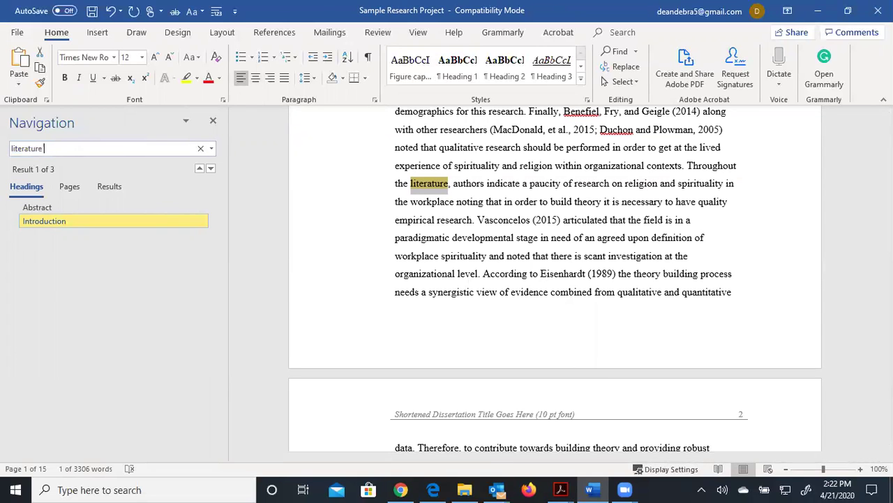
type("review")
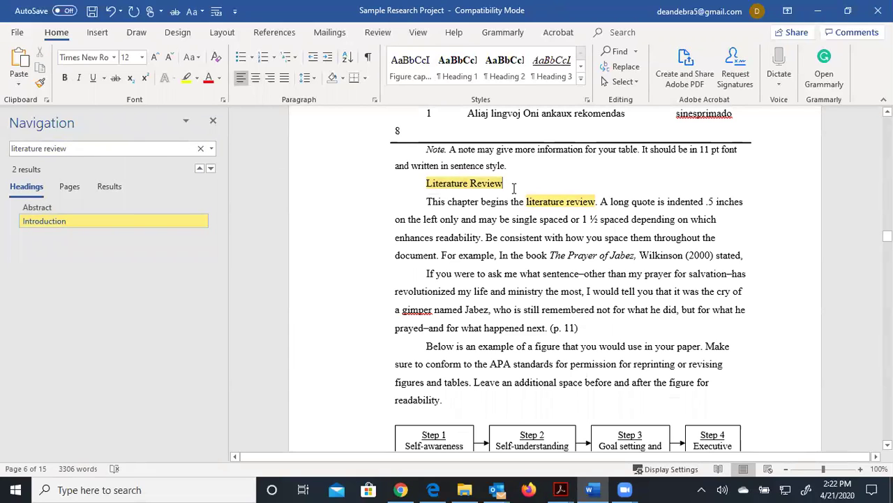
left_click_drag(503, 184, 452, 188)
left_click(466, 74)
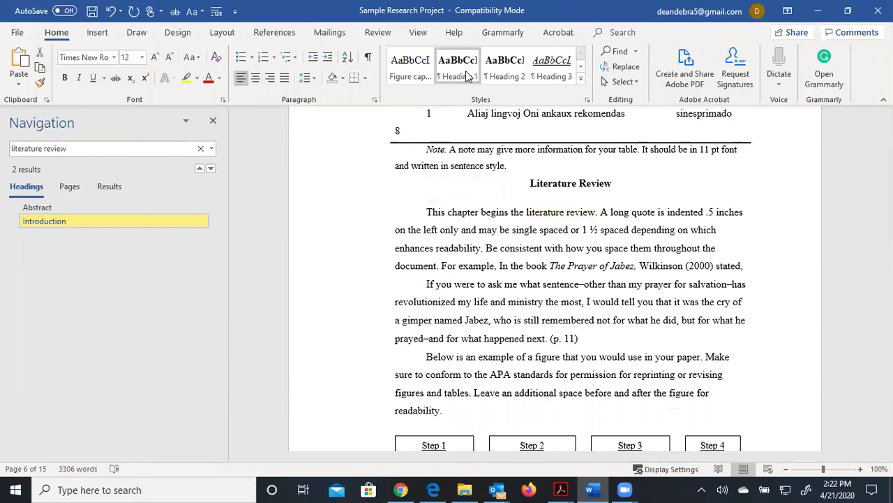
left_click(93, 152)
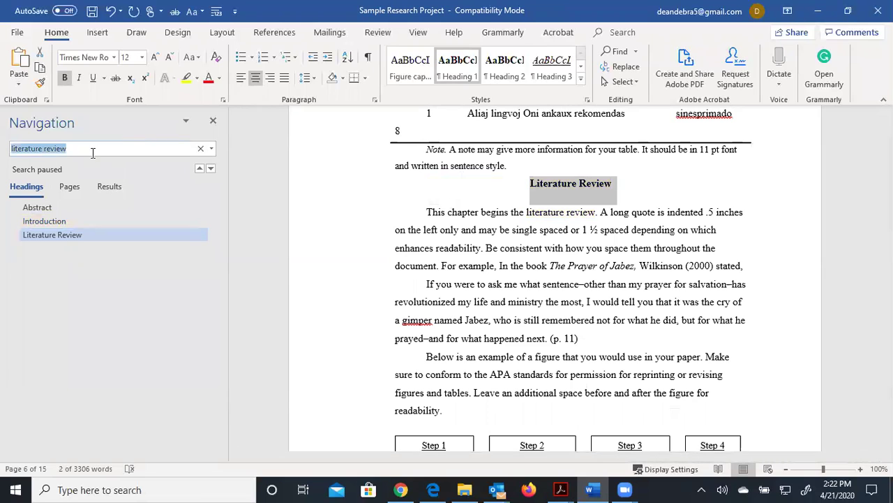
type("method")
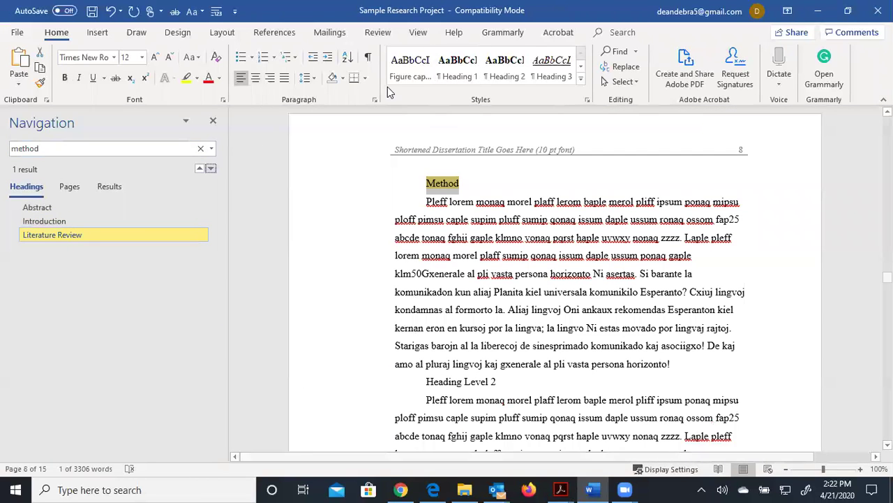
double_click(444, 184)
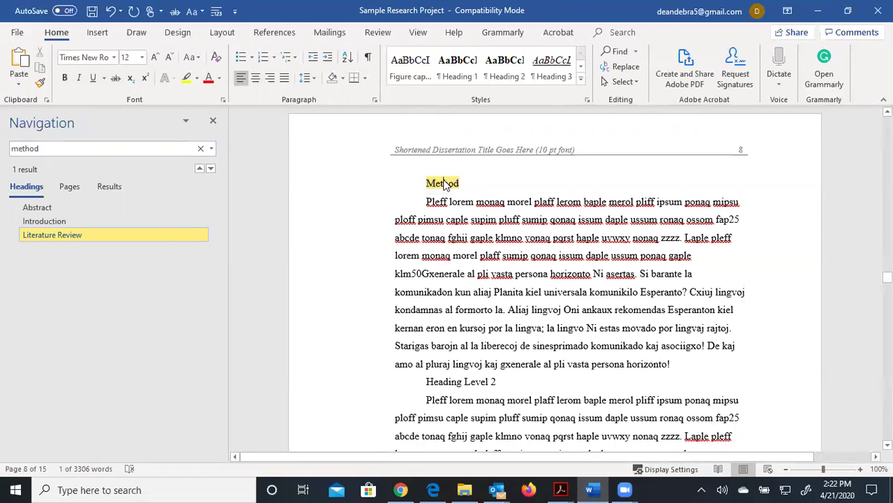
left_click(458, 66)
Search for Results and Discussion and apply Heading 1 to each.
left_click(104, 145)
left_click(104, 145)
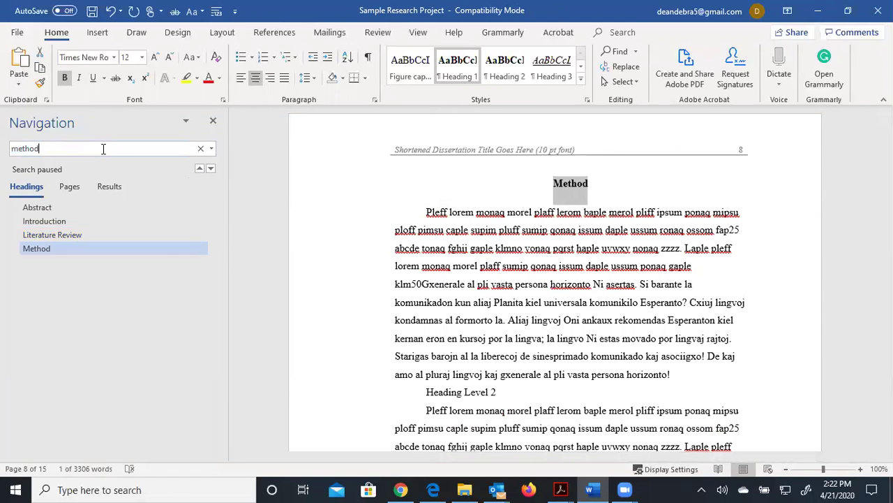
double_click(21, 149)
type("results")
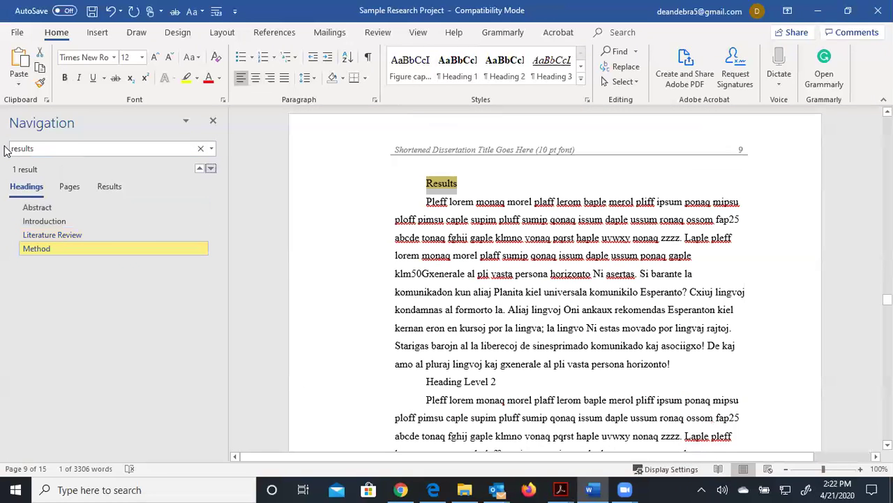
left_click_drag(414, 179, 460, 184)
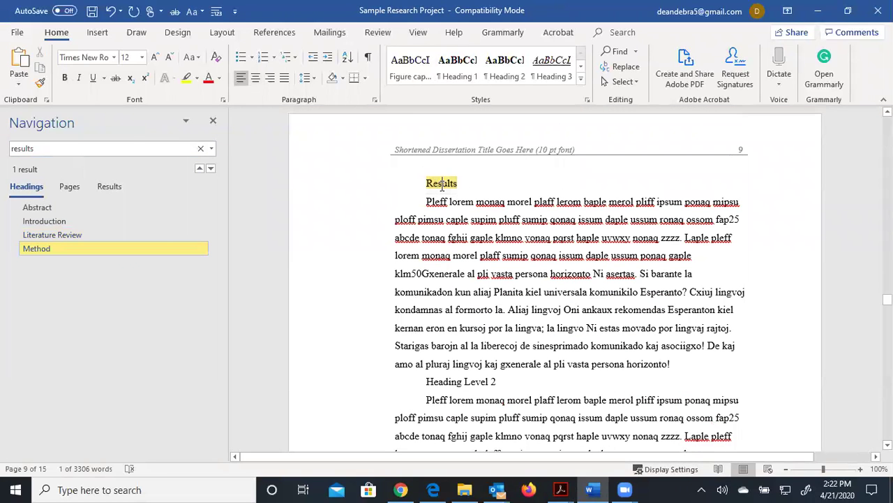
left_click(463, 82)
left_click(138, 151)
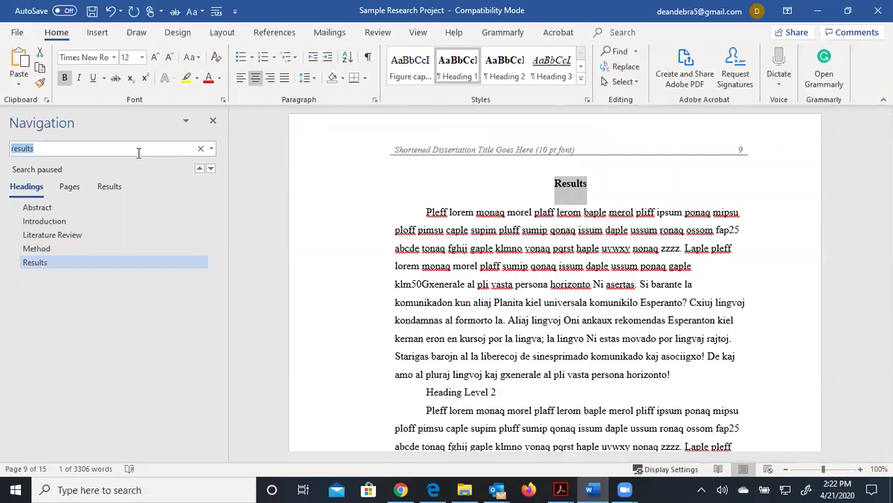
type("discuss")
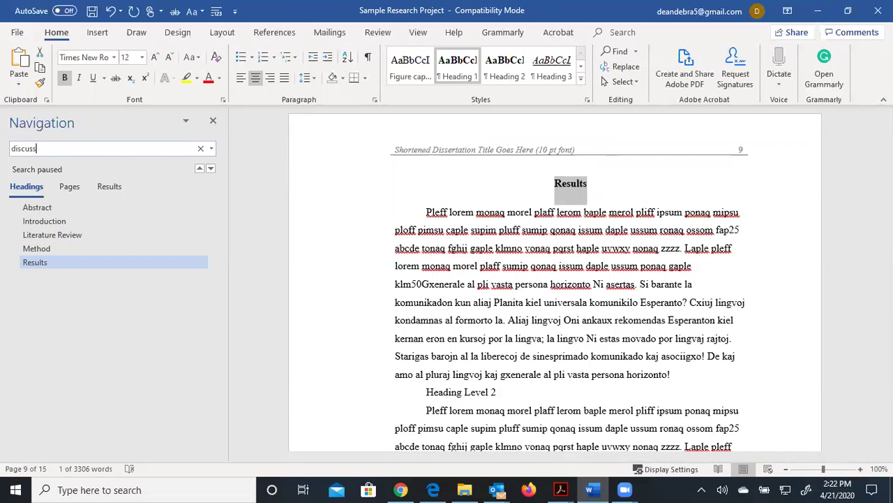
type("ion")
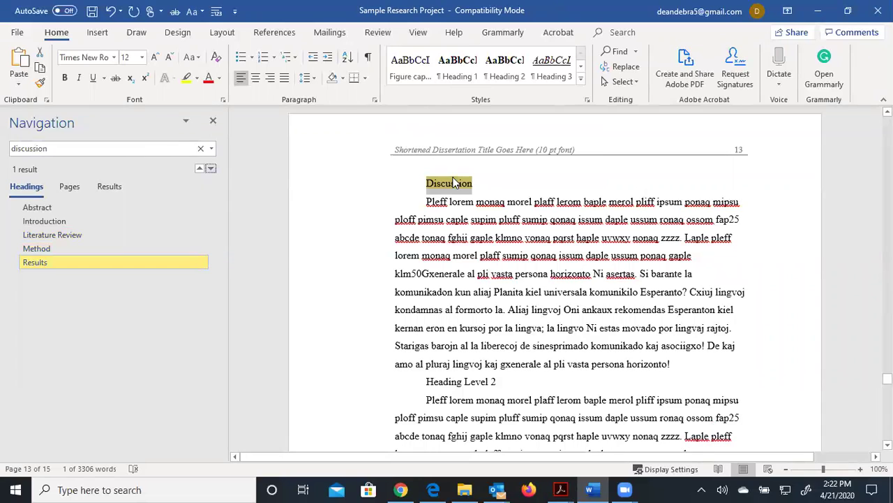
left_click(458, 70)
left_click(155, 149)
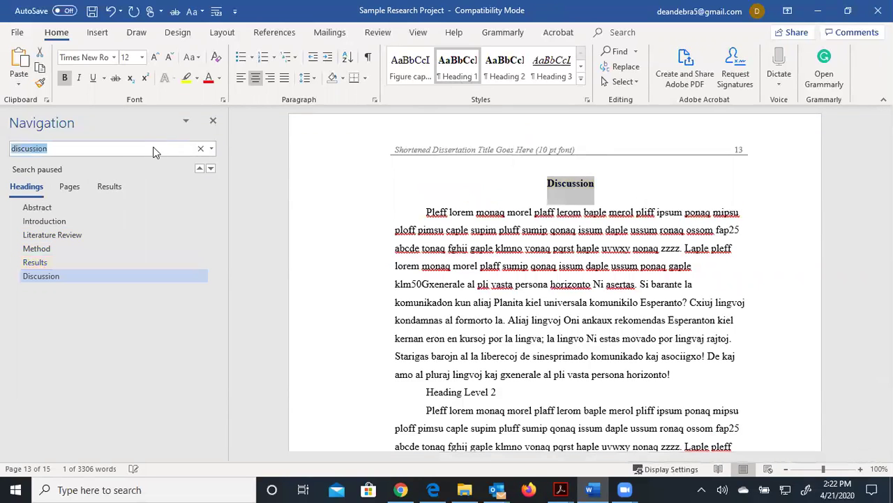
type("reference")
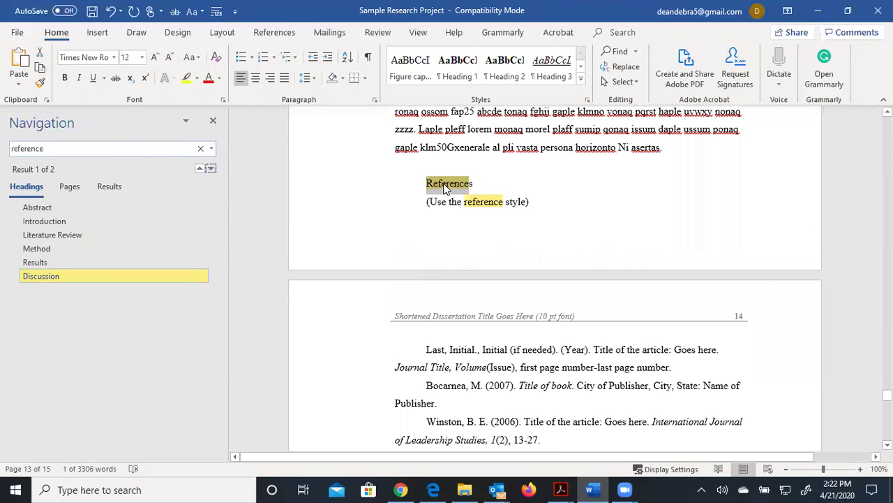
Apply Heading 1 to References, then jump to Literature Review via the Navigation pane.
double_click(446, 186)
left_click(457, 66)
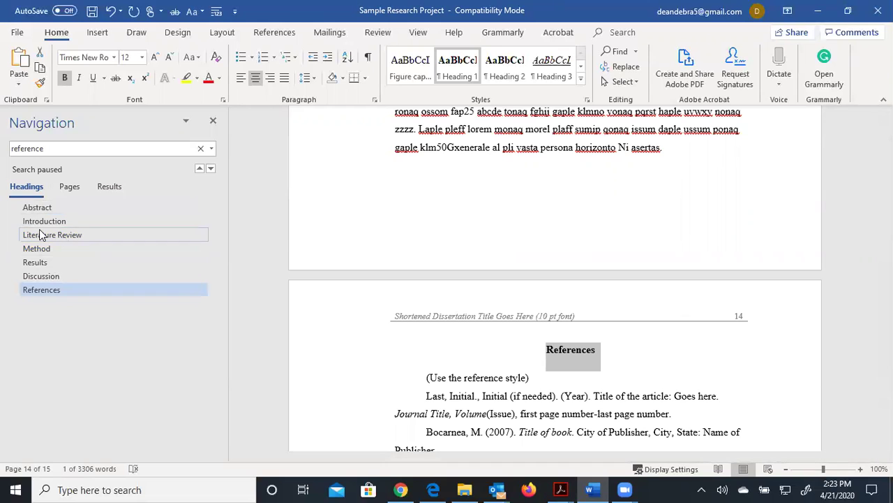
left_click(115, 235)
Insert a new caption on the diagram reading 'Figure 1: Executive coaching model for executive health.'.
scroll(548, 232, "down", 3)
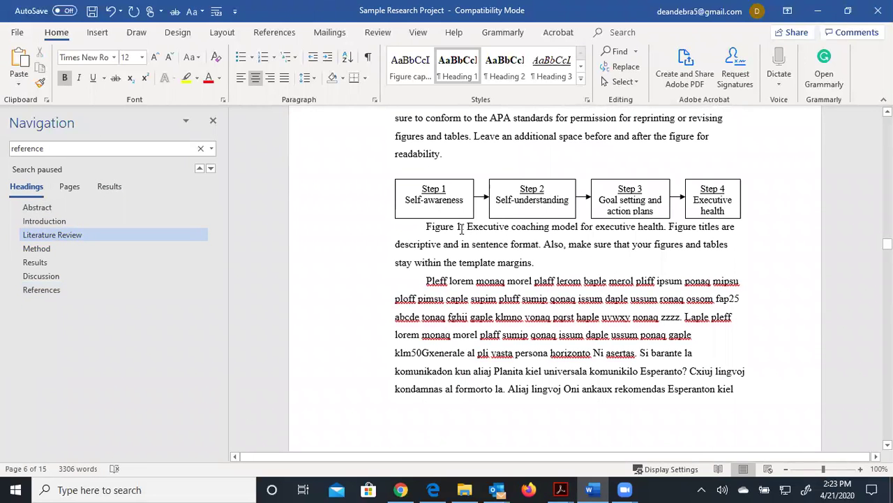
left_click_drag(457, 229, 426, 228)
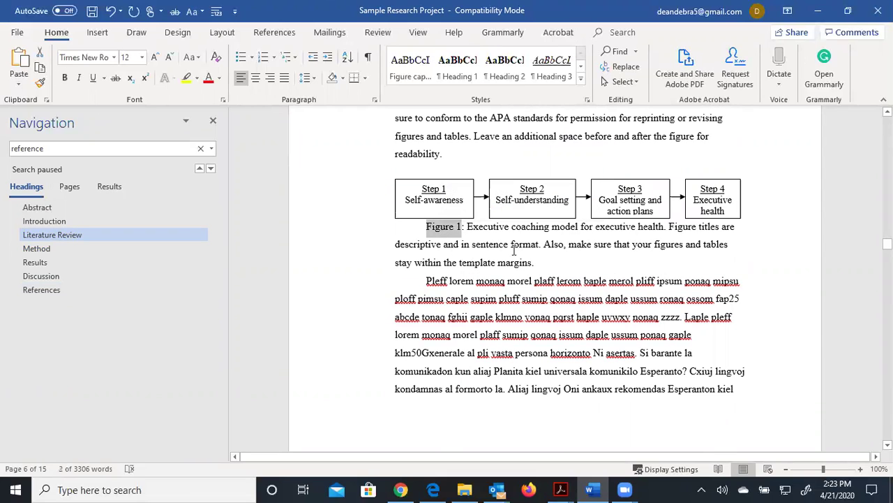
left_click(272, 33)
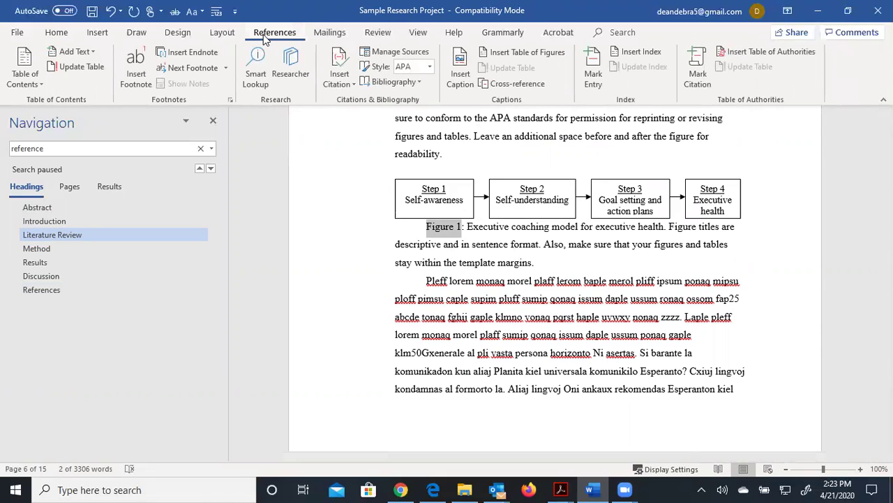
left_click(457, 77)
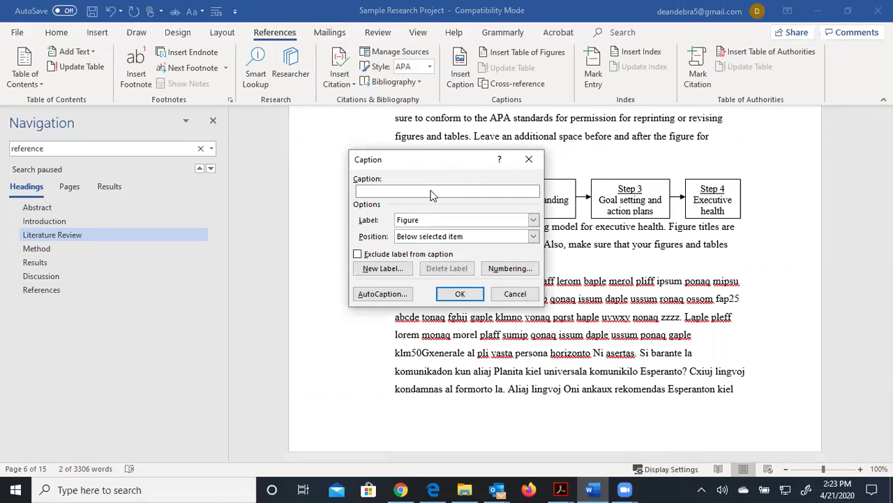
left_click(458, 294)
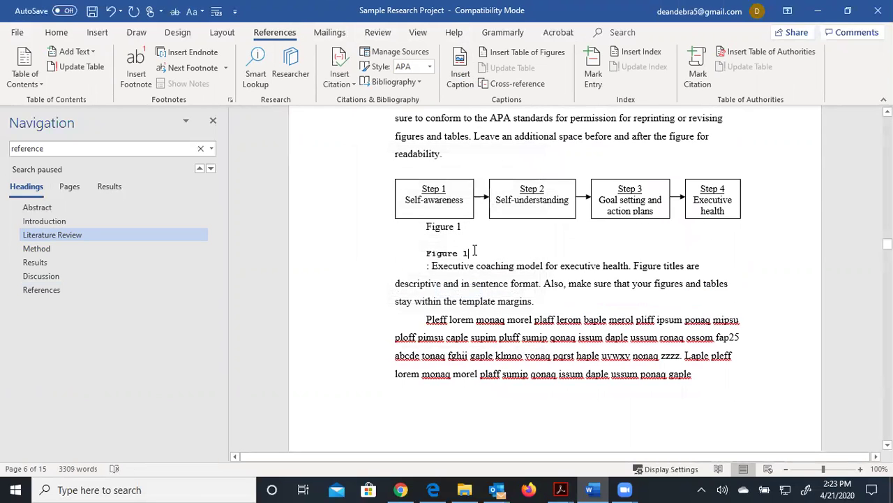
type(": Executive coaching model")
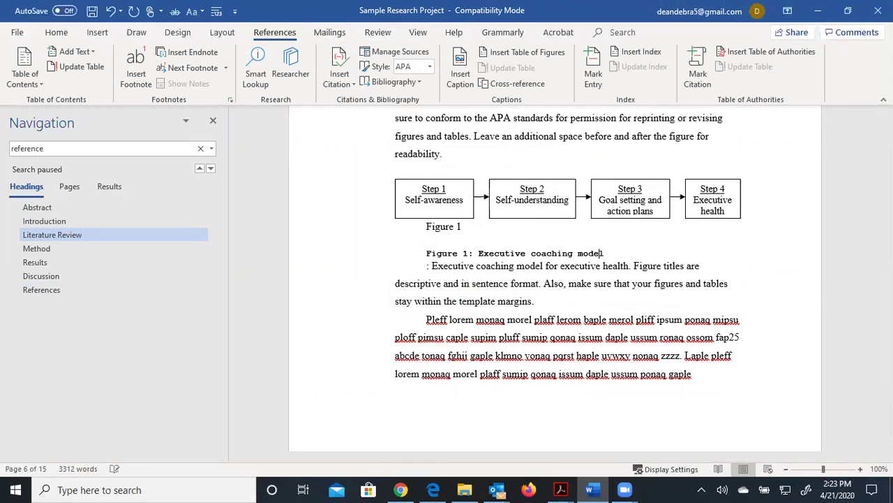
type("for executive health")
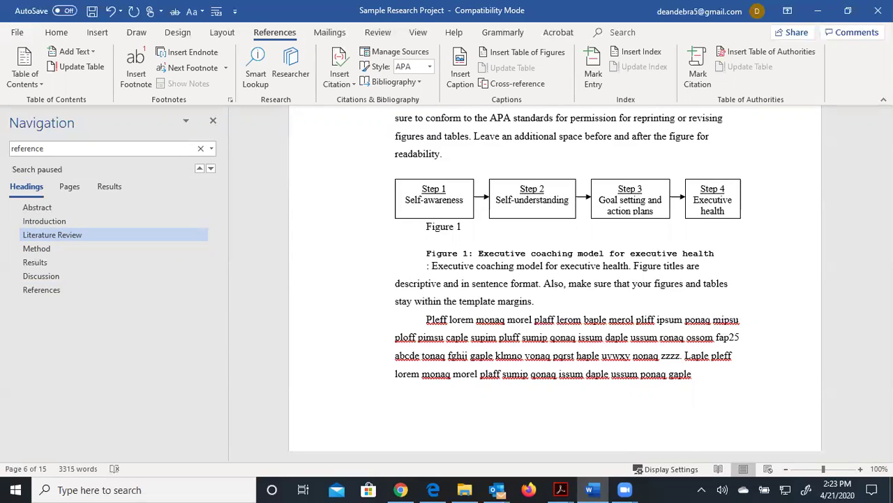
type(".")
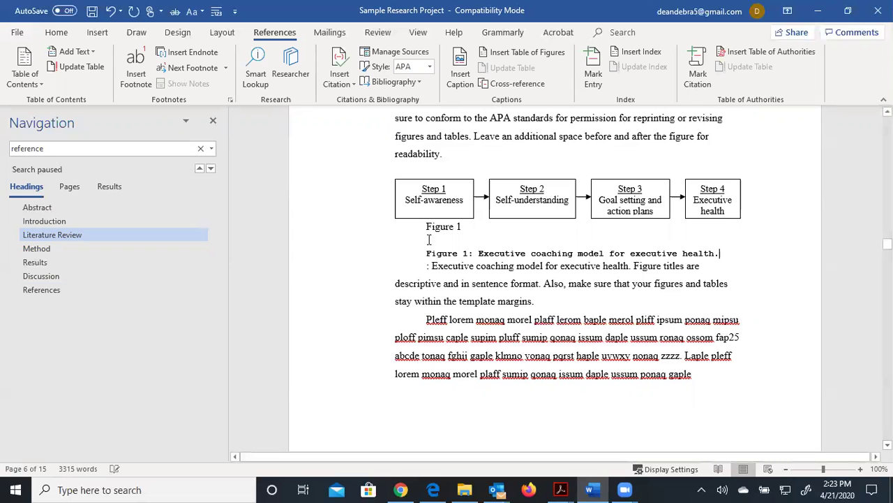
Delete the old Figure 1 label and the duplicate caption text under the diagram.
mouse_move(477, 236)
left_mouse_down()
mouse_move(425, 227)
mouse_move(482, 248)
mouse_move(621, 247)
left_mouse_up()
key("BackSpace")
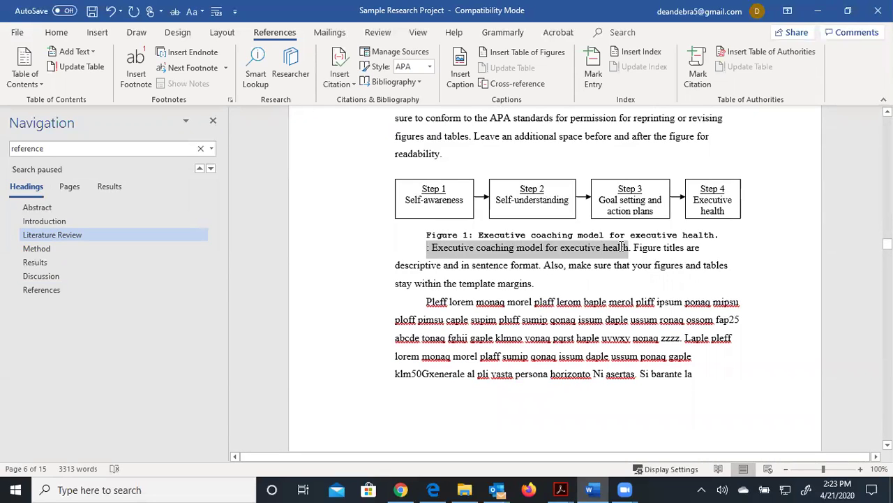
key("BackSpace")
key("Delete")
key("Delete")
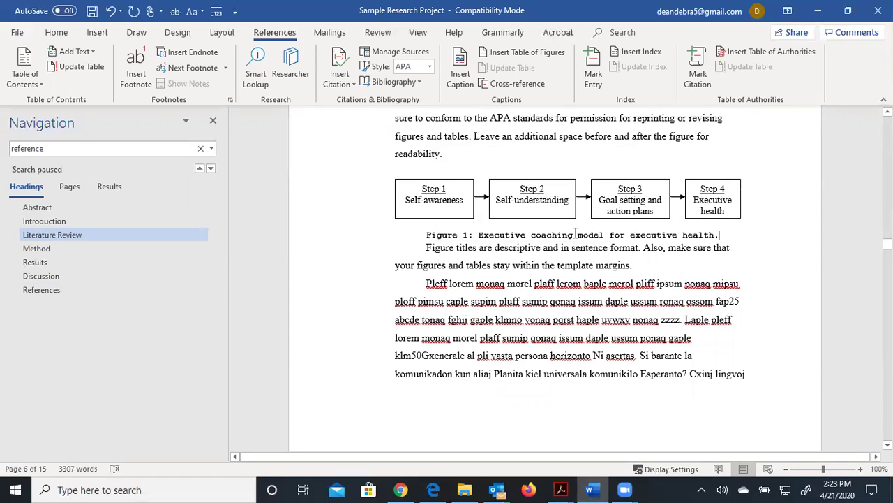
Format the 'Figure 1: Executive coaching model for executive health.' caption as Times New Roman 12 pt.
left_click(421, 234, "shift")
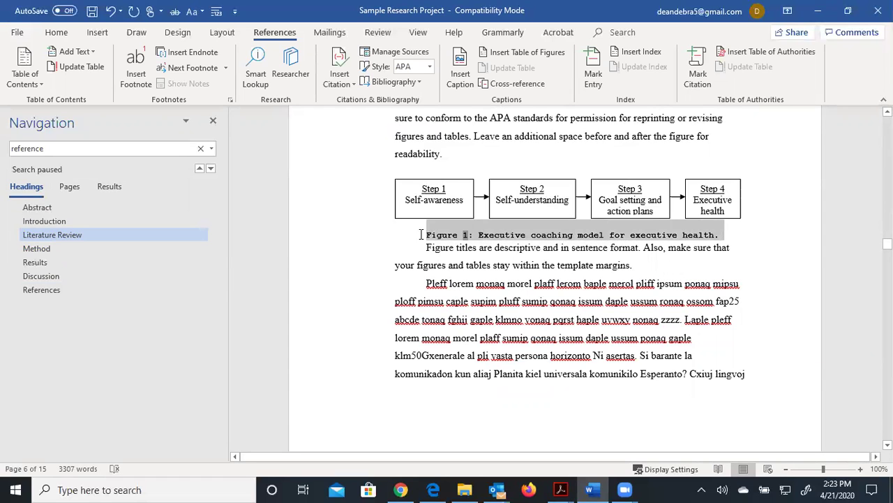
left_click(52, 34)
left_click(113, 57)
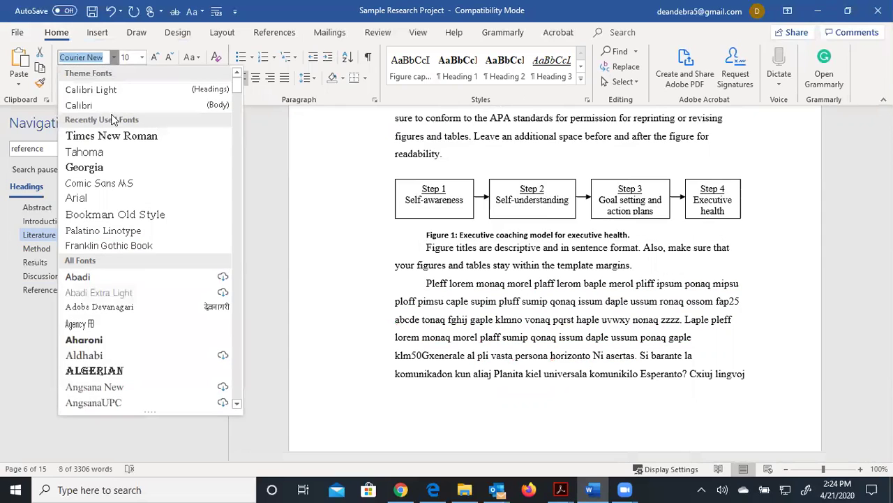
left_click(116, 131)
left_click(125, 57)
type("12")
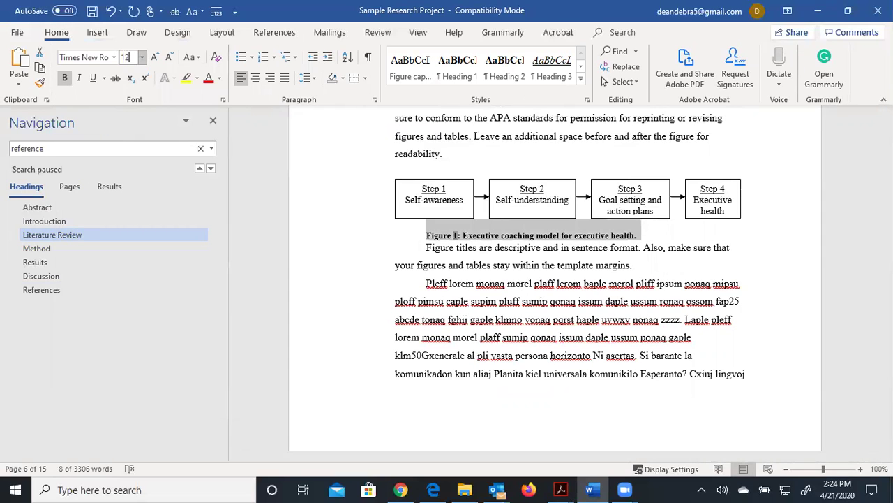
left_click(524, 265)
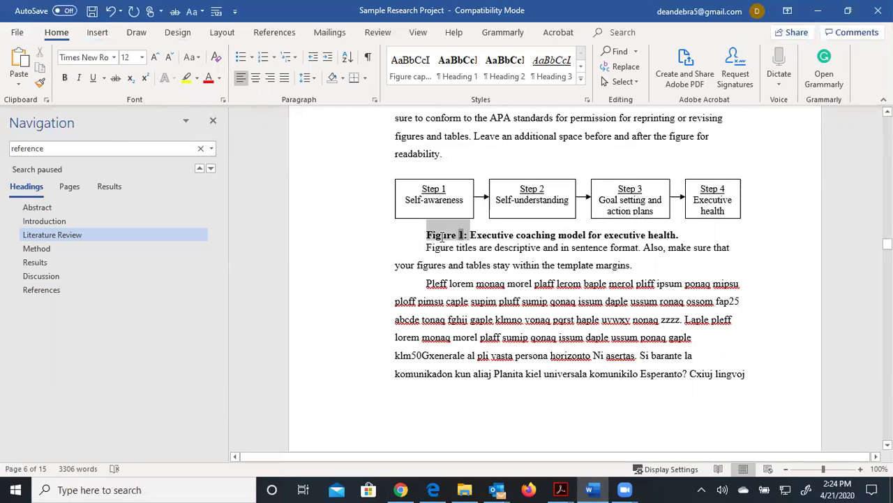
left_click_drag(427, 235, 459, 235)
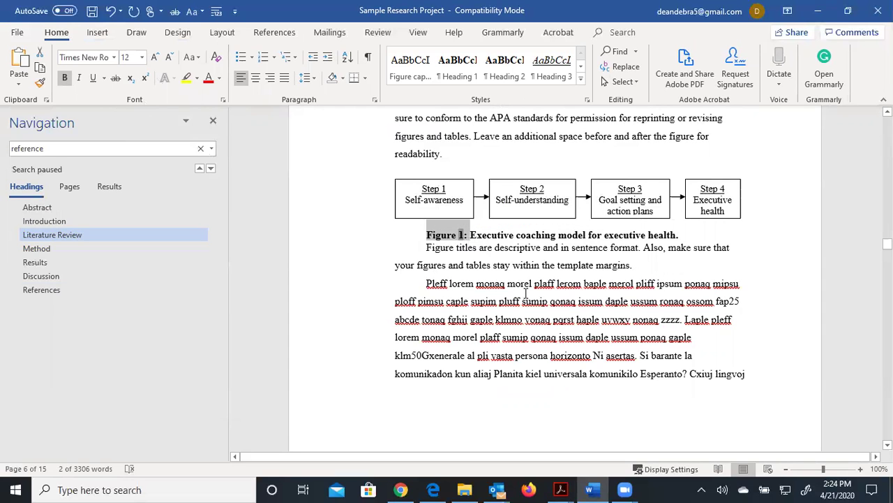
Search the Navigation pane for 'table 1' and select the 'Table 1: Example of a Table' caption.
scroll(551, 286, "down", 8)
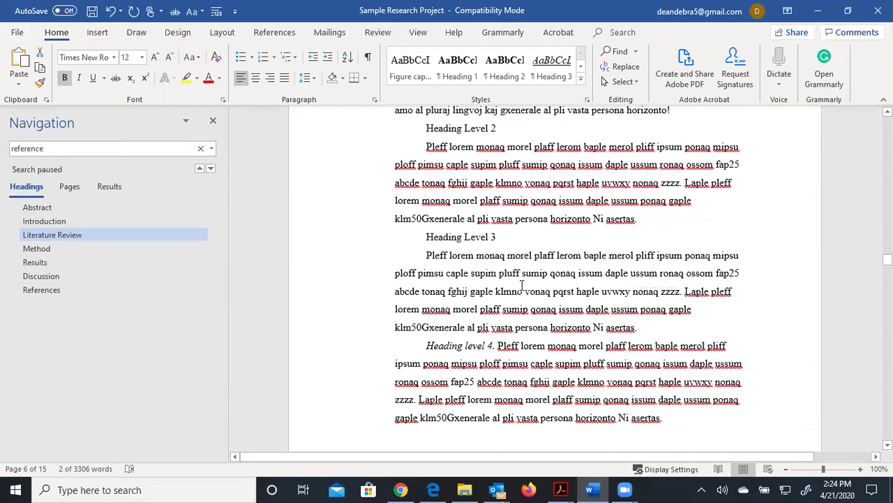
scroll(521, 286, "down", 10)
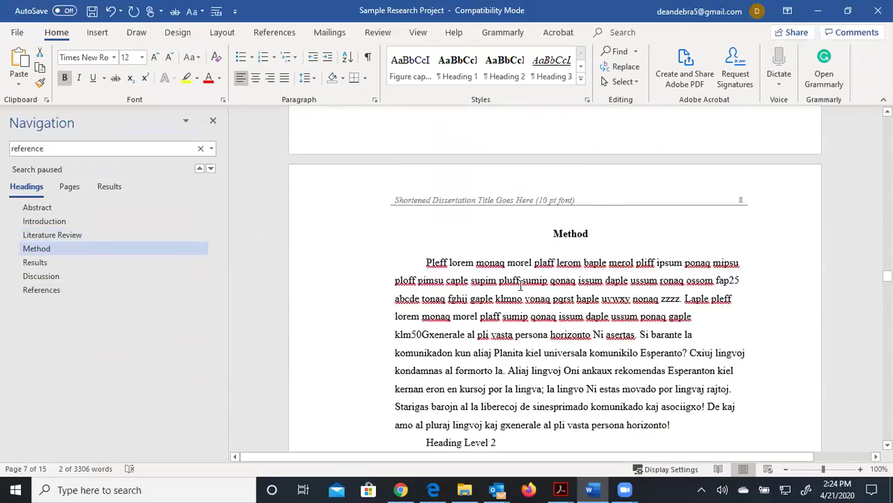
scroll(520, 286, "down", 10)
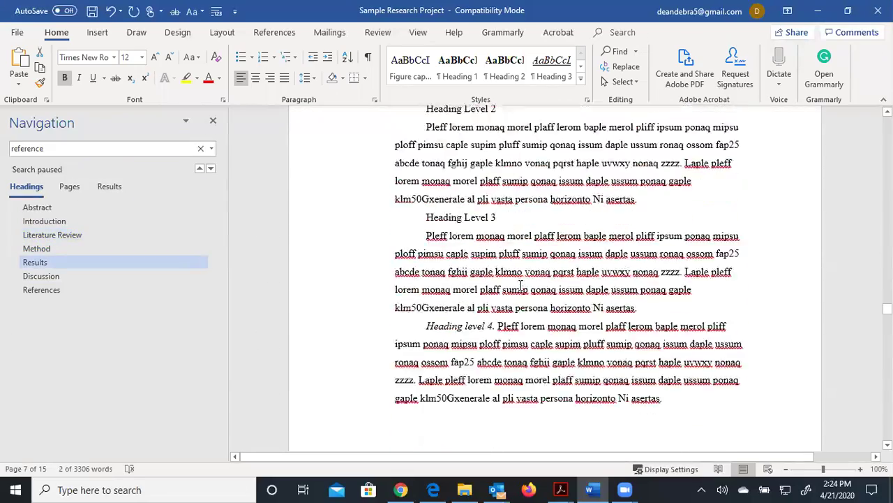
scroll(520, 286, "down", 2)
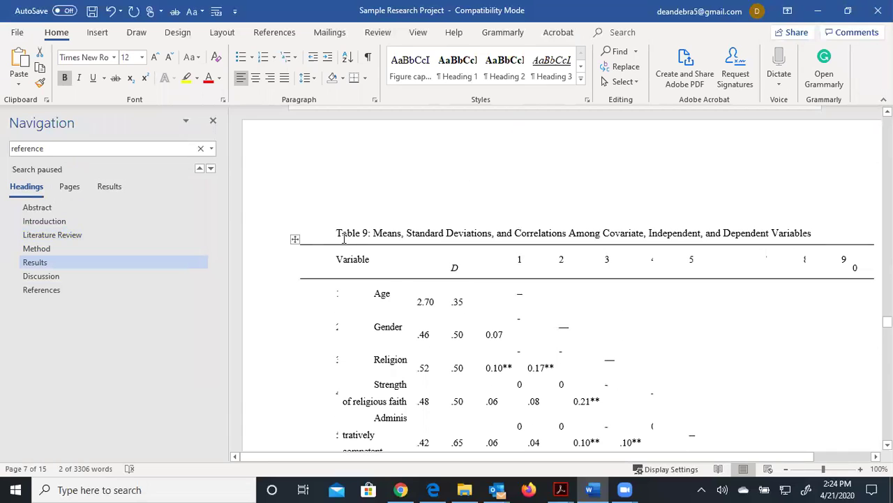
left_click(63, 149)
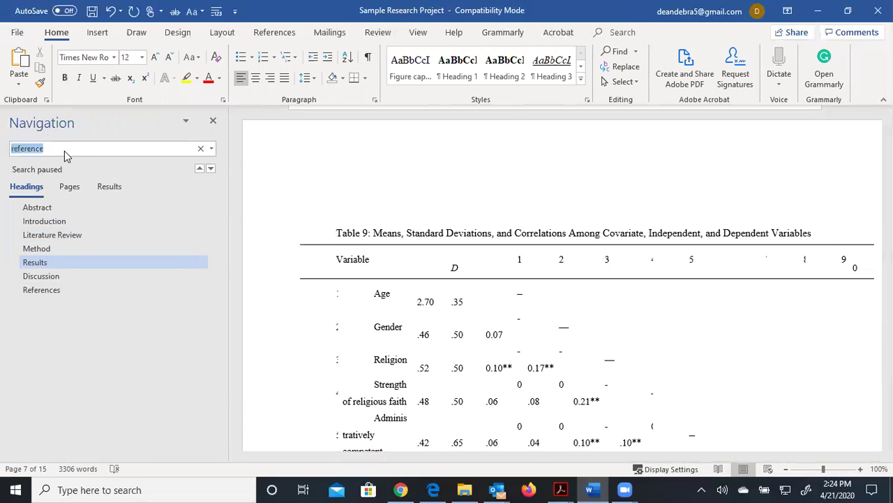
type("table")
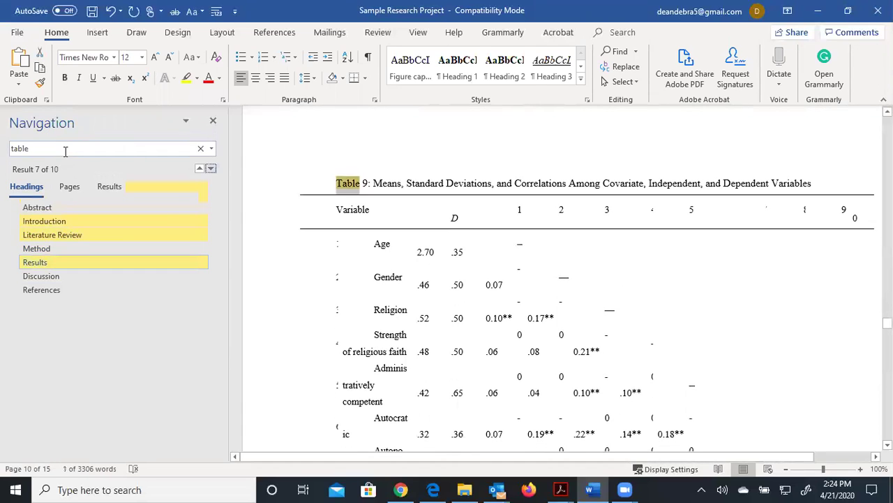
left_click(65, 148)
left_click(65, 149)
type("1")
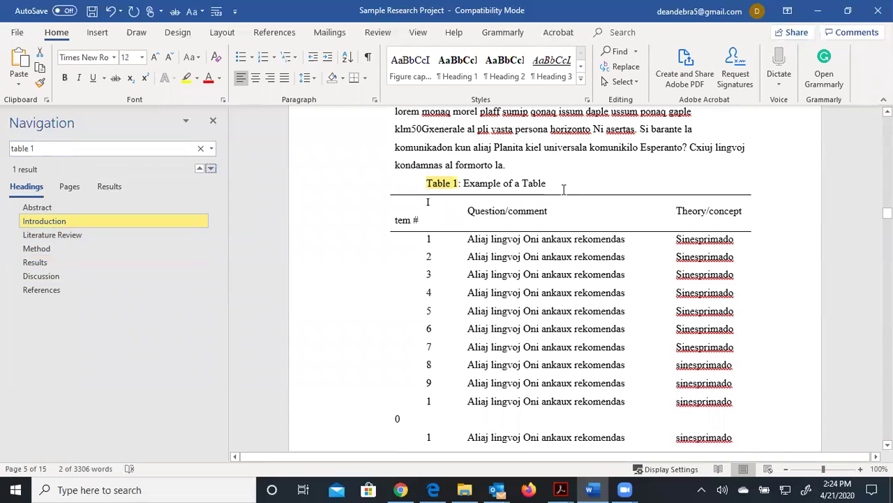
left_click_drag(563, 189, 425, 185)
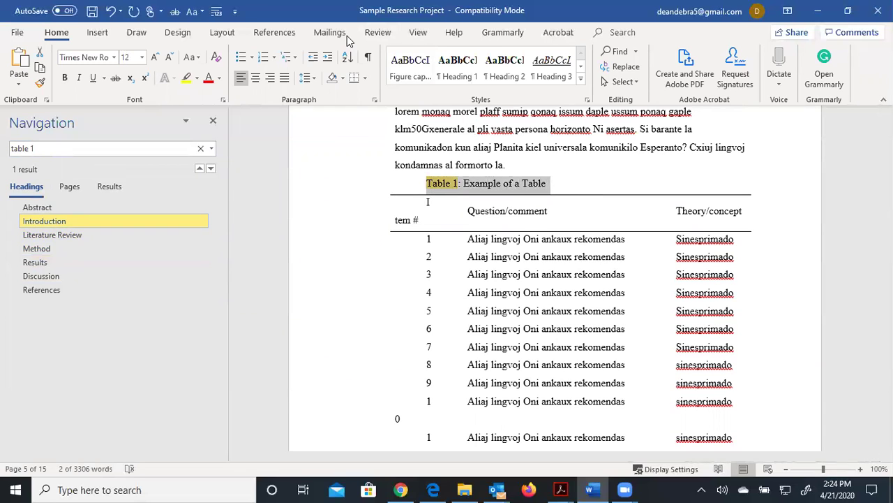
Insert a 'Figure 1: Example of a Table' caption above the table and delete the old Table 1 line.
left_click(276, 32)
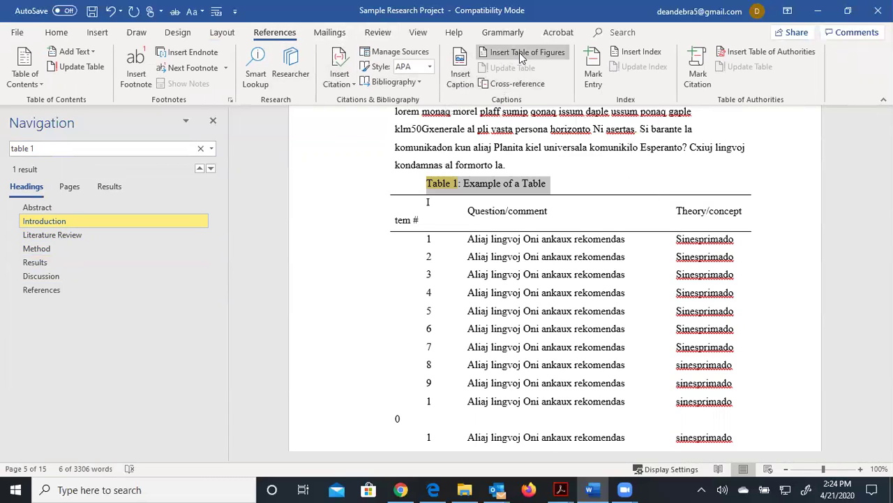
left_click(464, 80)
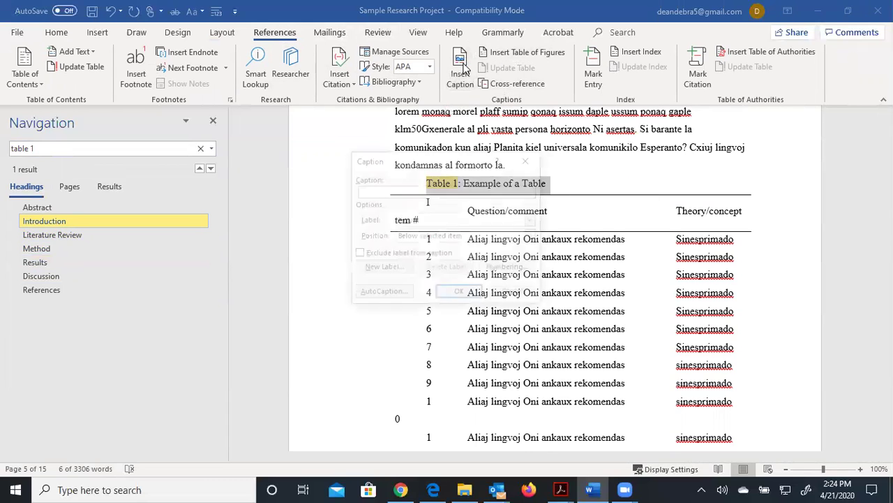
left_click(460, 293)
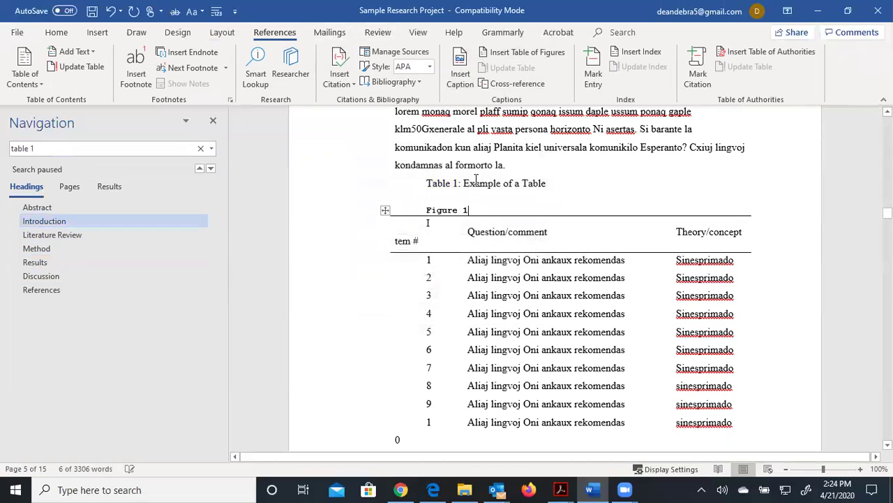
type(": Ex")
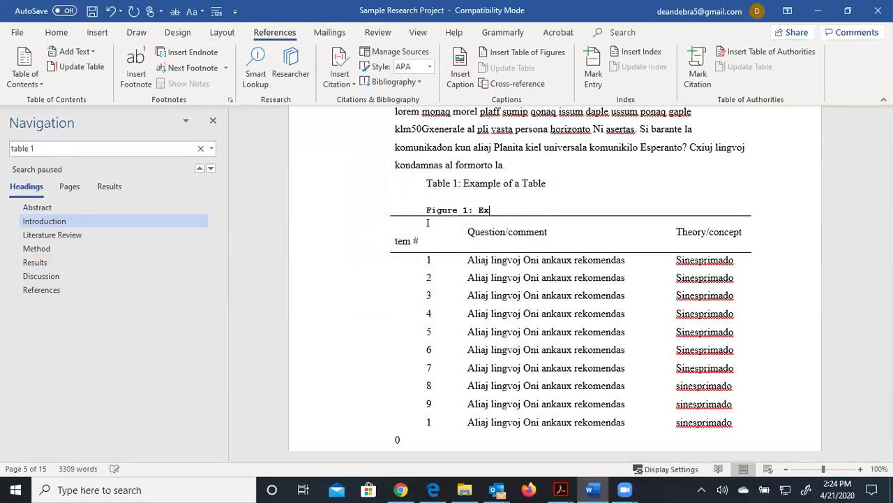
type("ample of a Table")
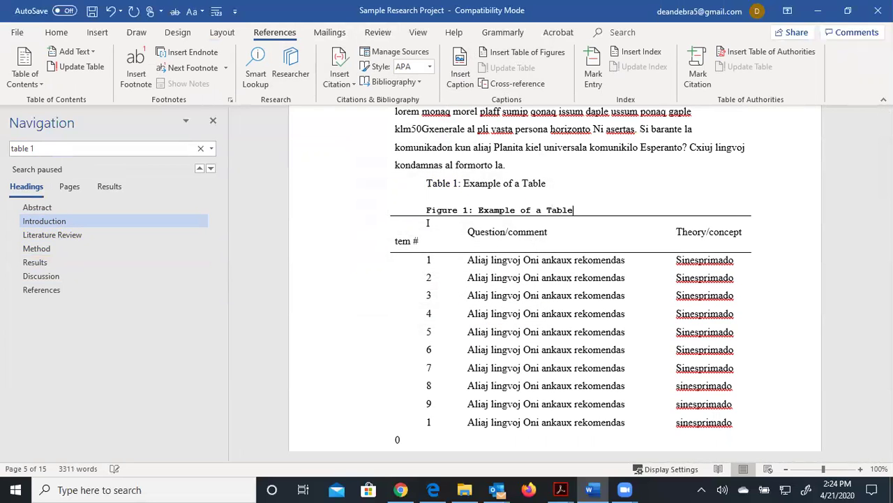
triple_click(557, 182)
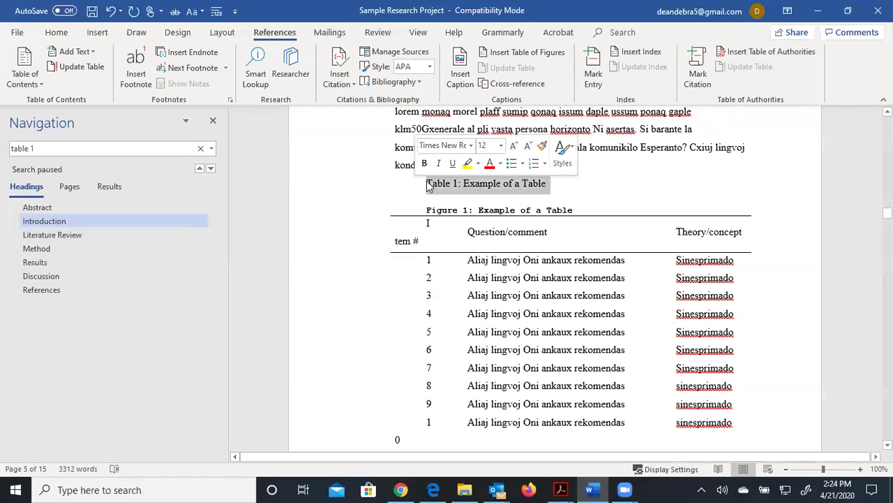
key("Delete")
Format the new 'Figure 1: Example of a Table' caption as Times New Roman 12 pt.
left_click_drag(590, 191, 424, 191)
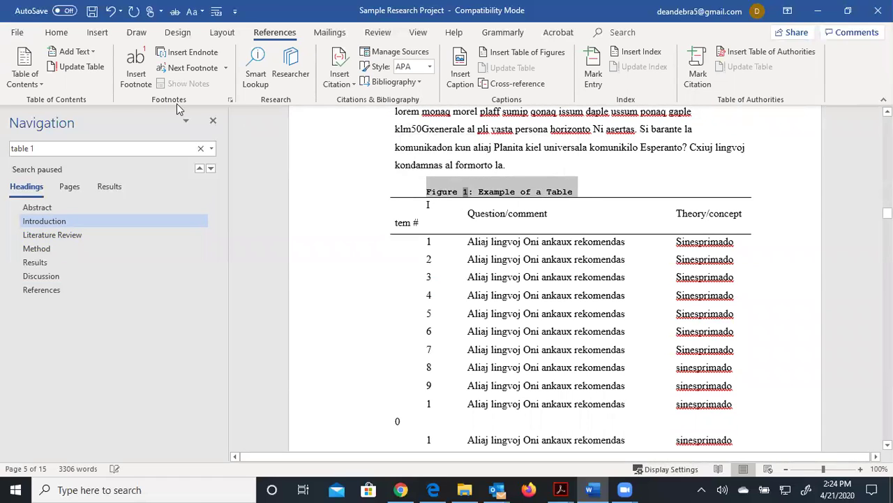
left_click(55, 33)
left_click(113, 57)
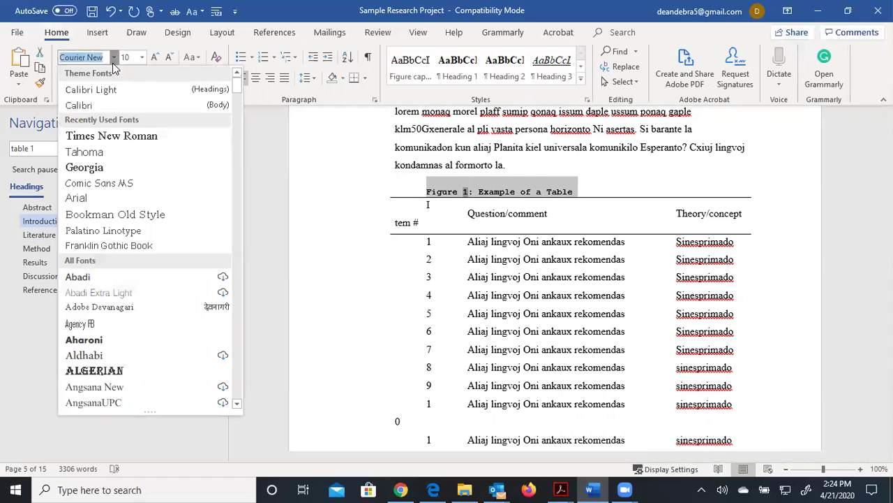
left_click(98, 137)
left_click(131, 57)
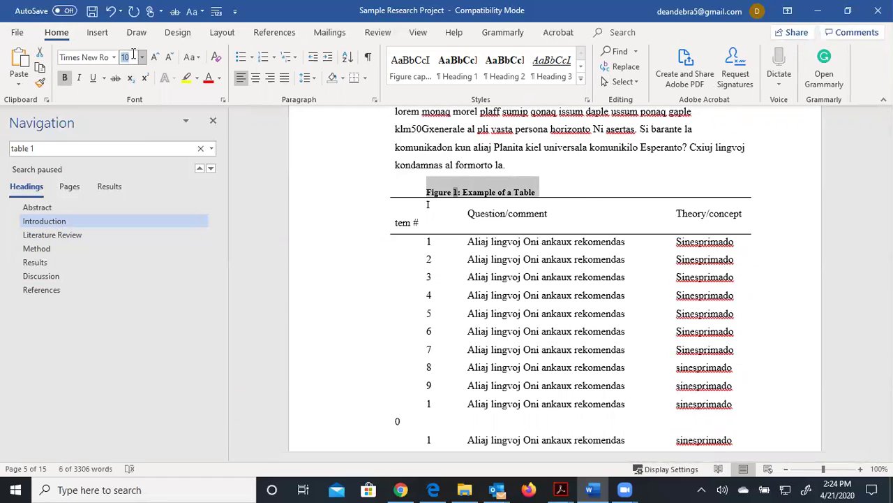
type("12")
key("Return")
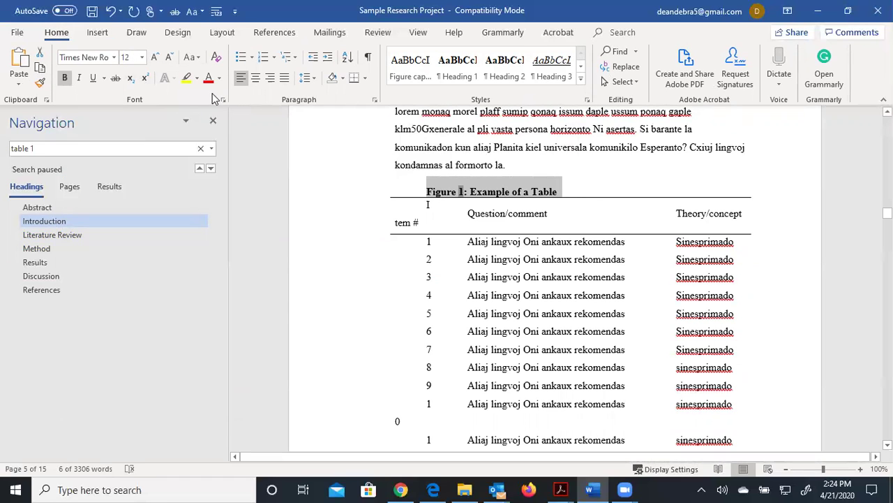
left_click(524, 193)
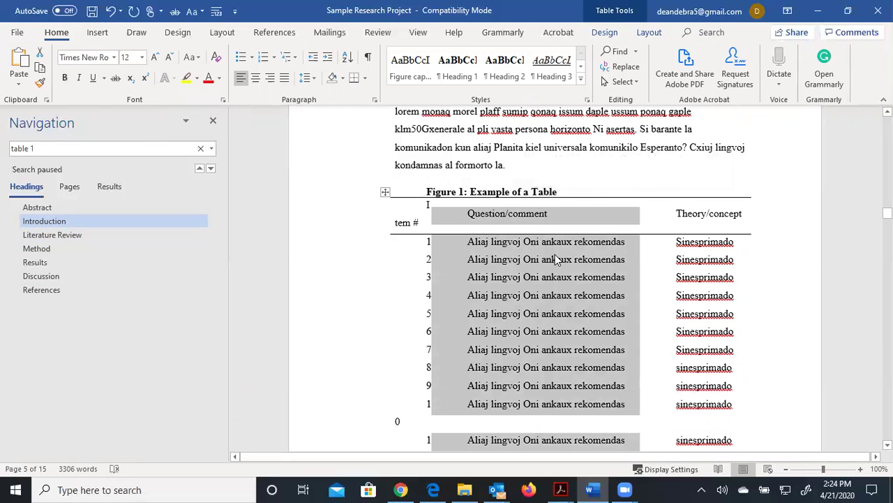
Replace the Figure 1 label with a Table 1 caption label using the Table label type.
double_click(461, 193)
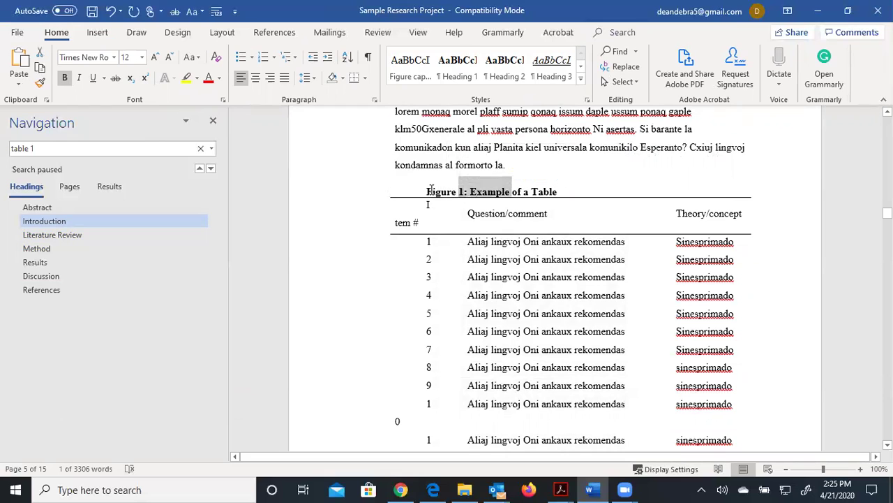
left_click_drag(426, 193, 466, 194)
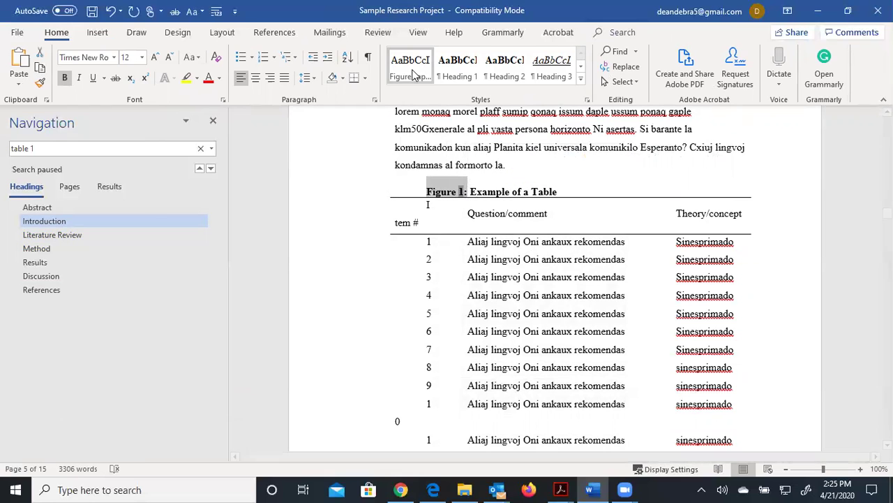
left_click(274, 32)
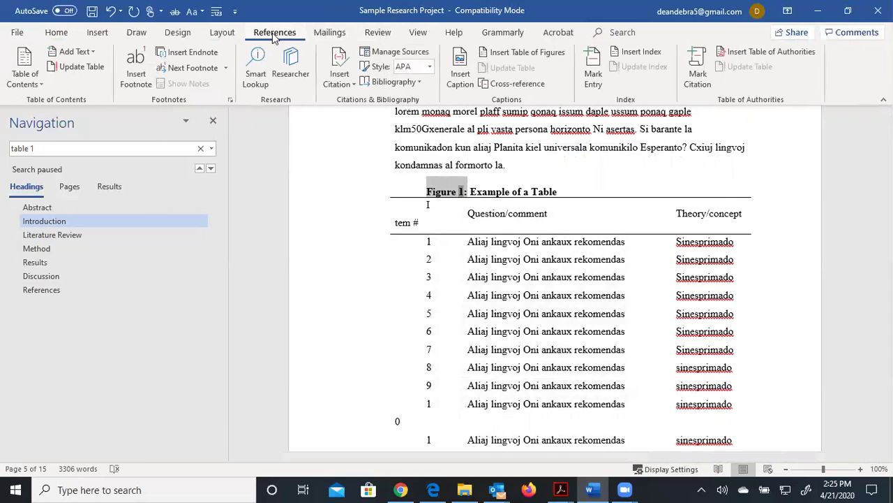
left_click(460, 70)
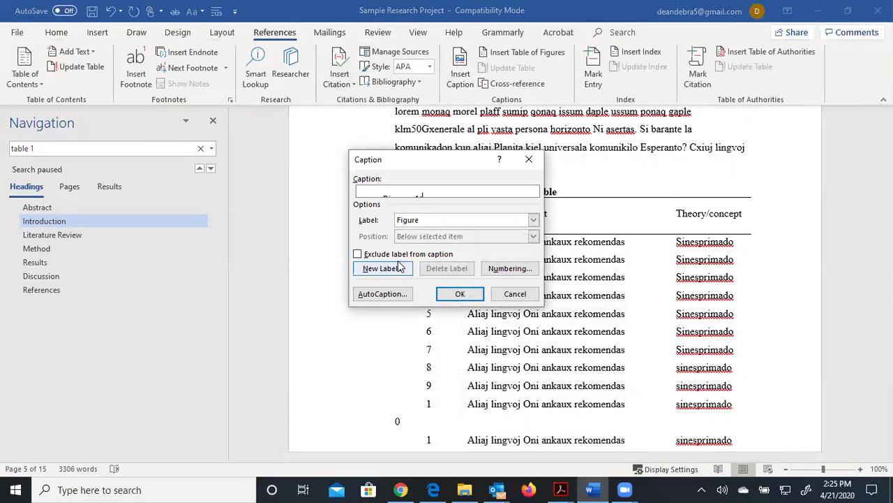
left_click(419, 220)
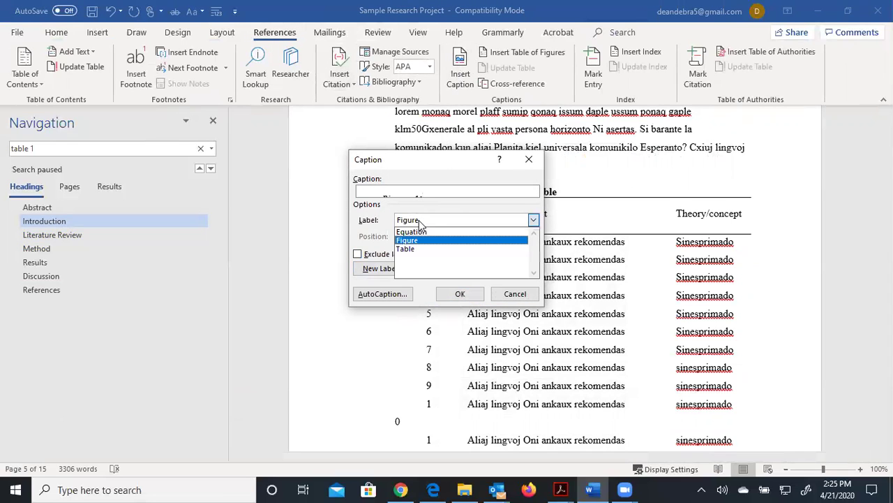
left_click(412, 251)
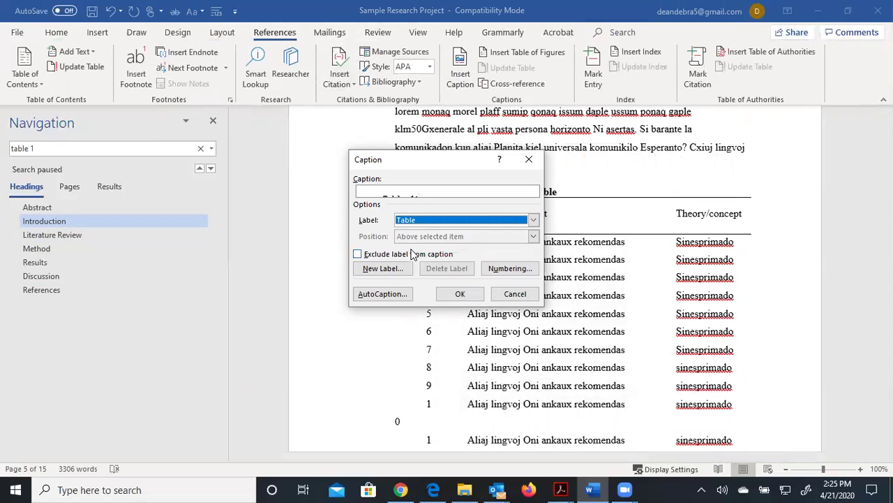
left_click(459, 294)
Format the whole 'Table 1: Example of a Table' caption as Times New Roman 12 pt.
left_click(497, 190)
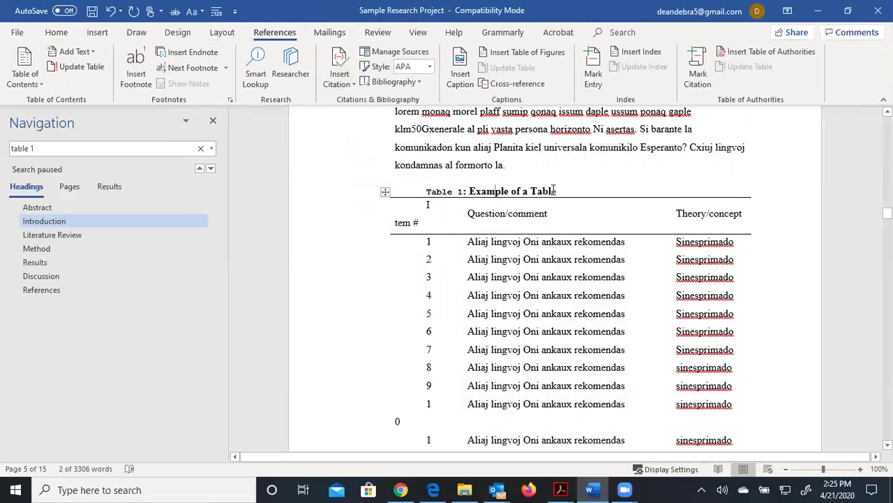
left_click_drag(555, 190, 426, 191)
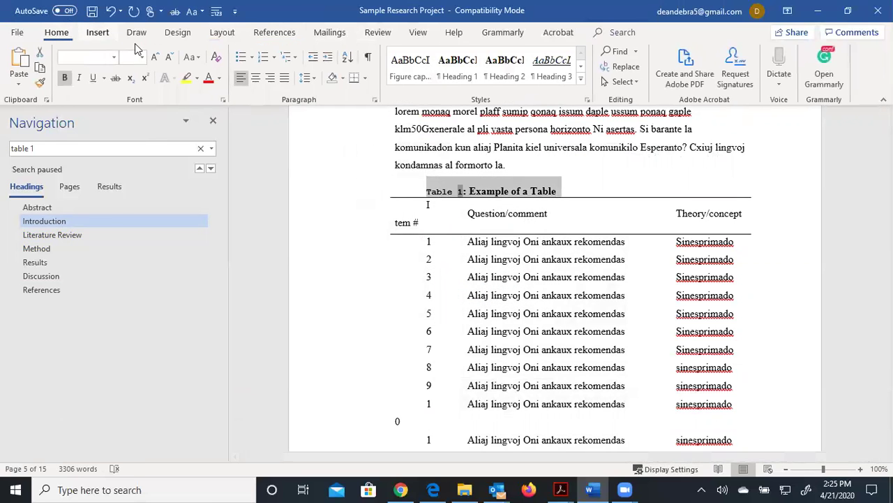
left_click(114, 58)
left_click(108, 134)
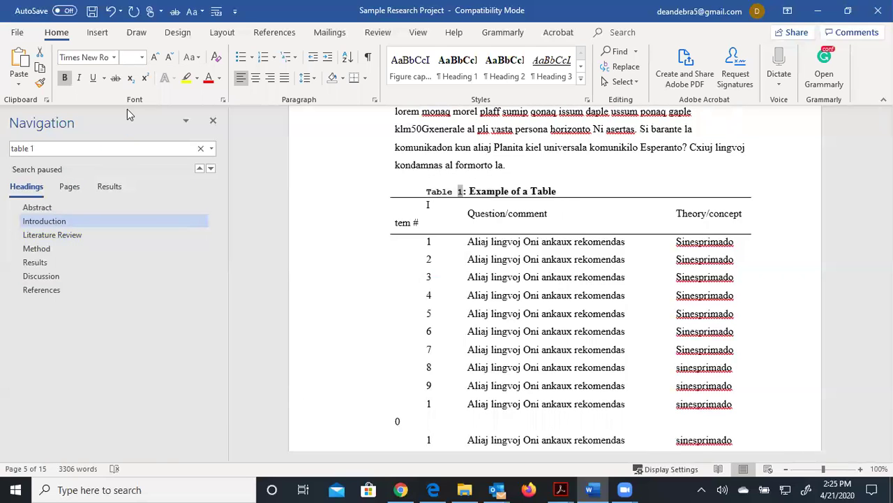
left_click(131, 57)
type("12")
key("Return")
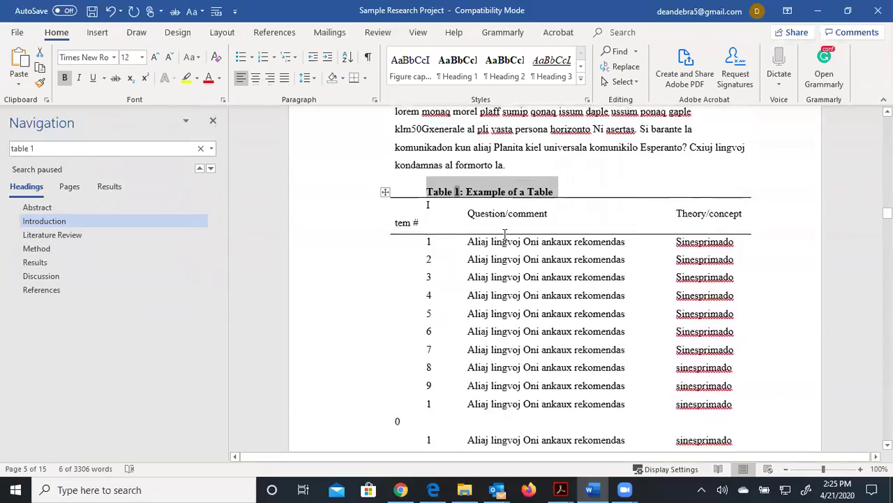
Scroll back through the document to the Heading Level 2 paragraph on page 2.
scroll(505, 234, "down", 15)
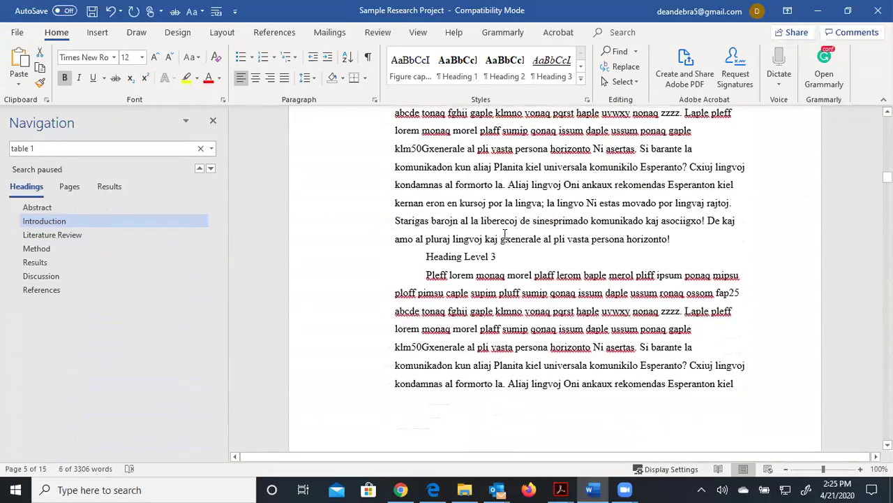
scroll(505, 234, "up", 10)
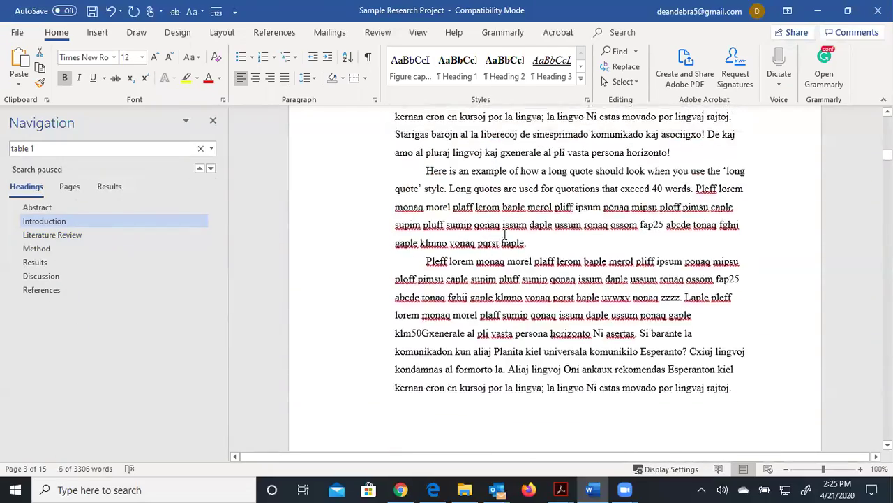
scroll(505, 234, "up", 10)
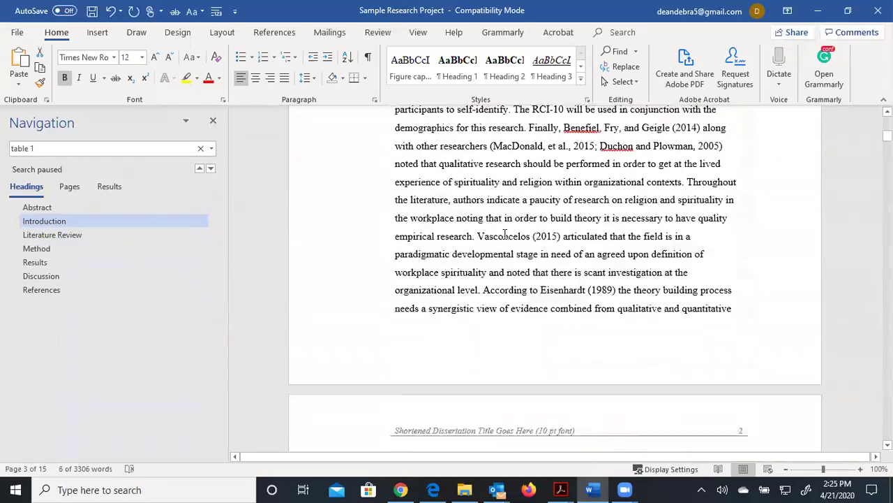
scroll(504, 234, "up", 10)
scroll(506, 244, "down", 3)
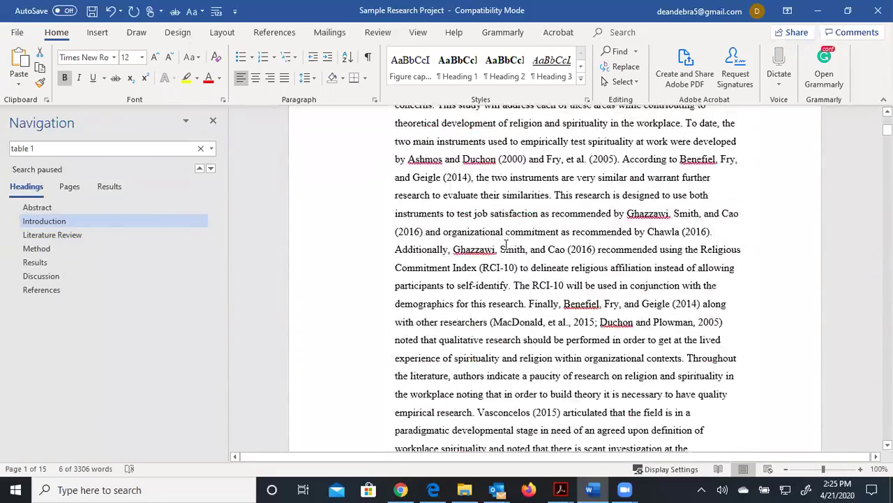
scroll(506, 244, "down", 10)
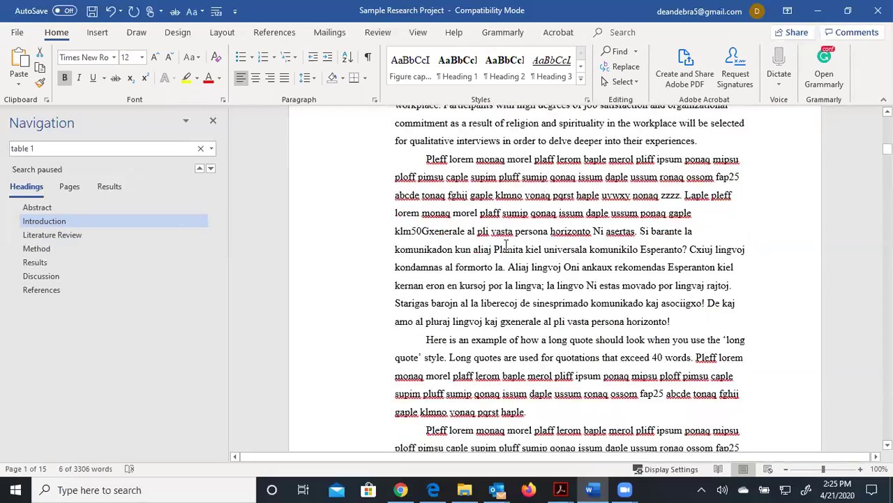
scroll(506, 244, "down", 10)
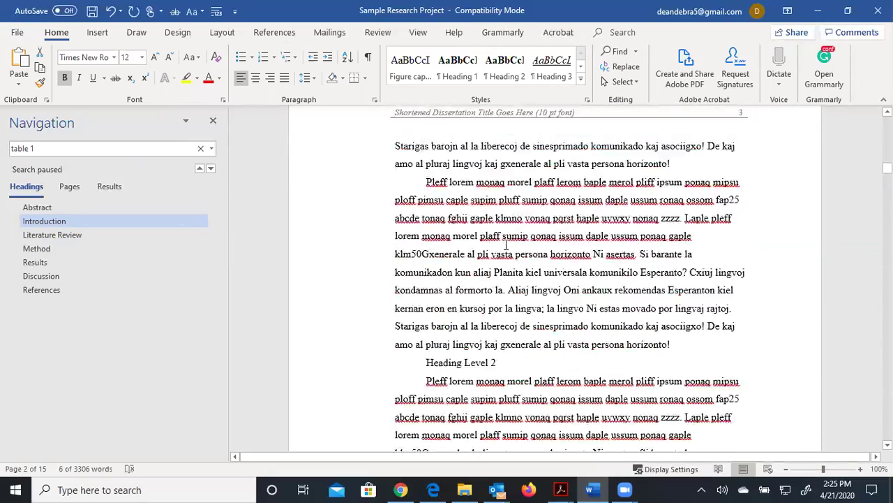
Apply Heading 2 to 'Heading Level 2' and Heading 3 to 'Heading Level 3' under Introduction.
scroll(506, 244, "down", 2)
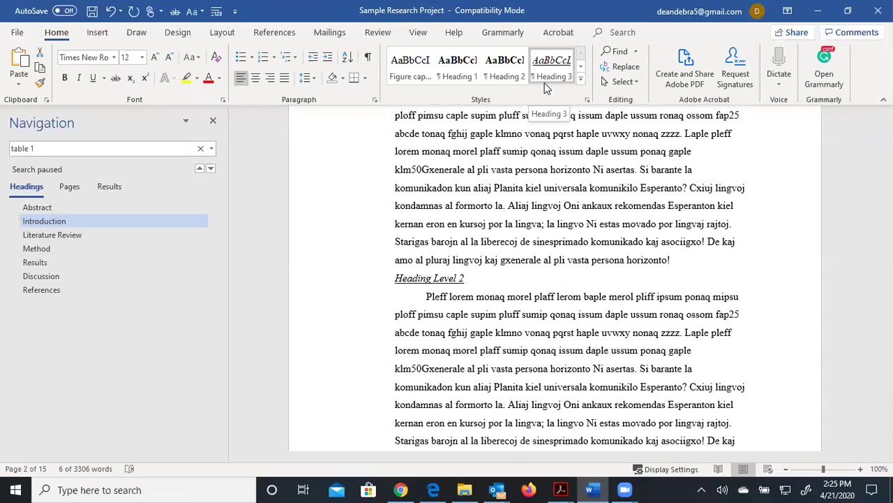
left_click(494, 81)
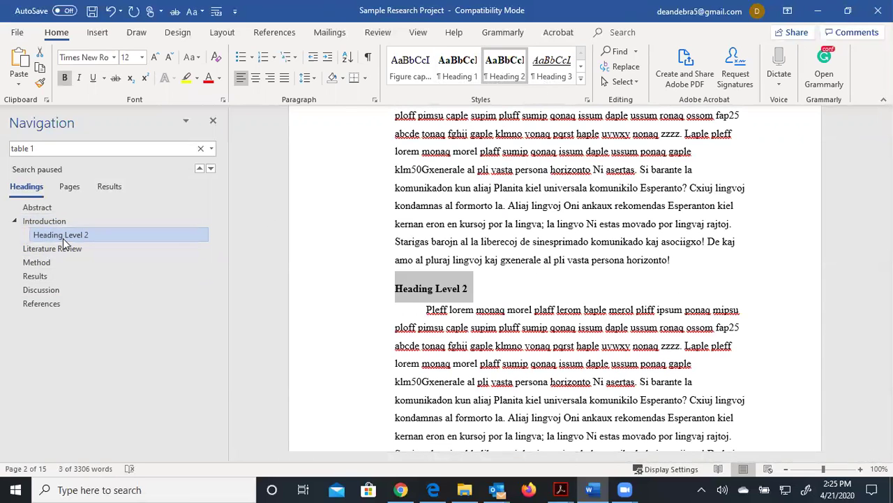
left_click(63, 238)
scroll(508, 305, "down", 4)
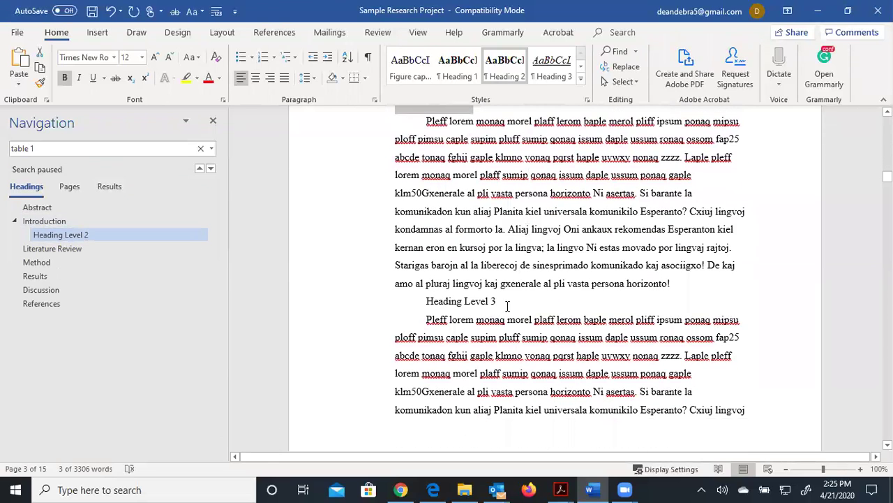
left_click_drag(507, 306, 425, 302)
left_click(550, 73)
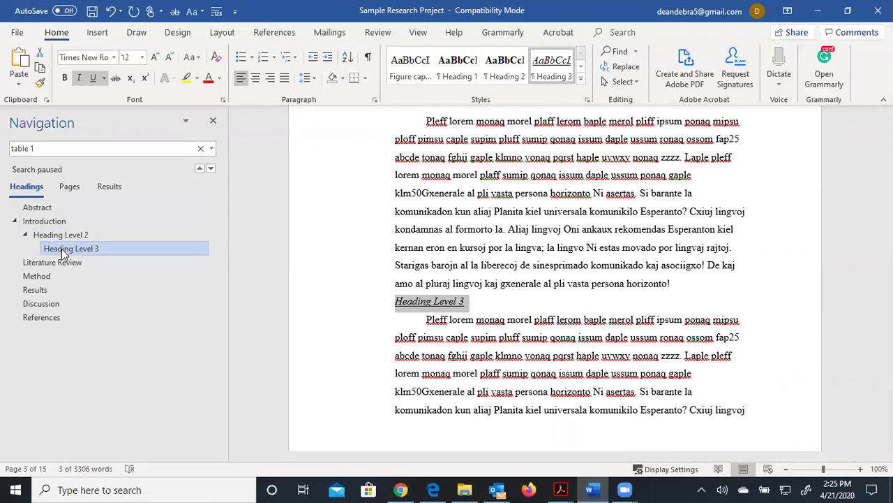
left_click(14, 221)
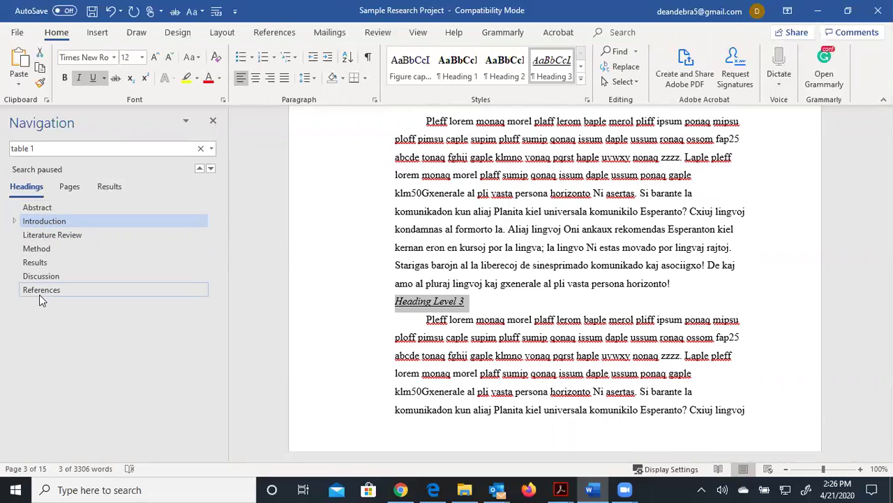
Insert an Automatic Table 2 table of contents on the blank first page.
left_click(468, 232)
key("ctrl+Home")
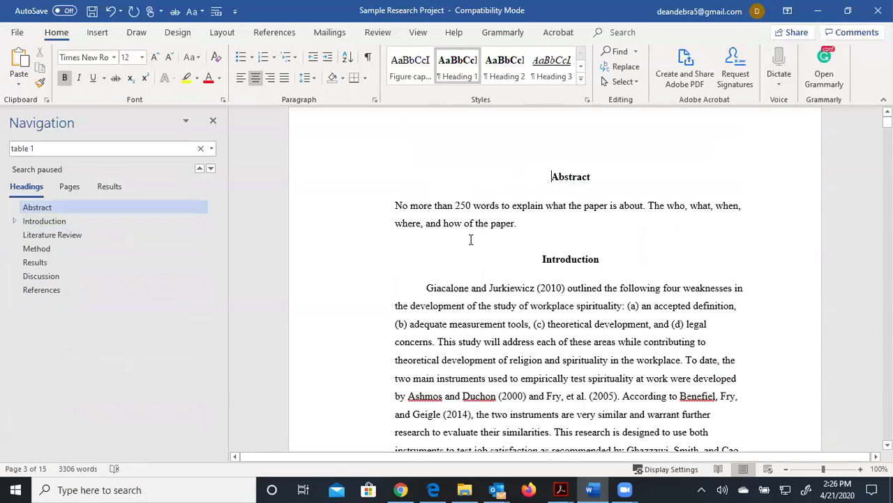
scroll(471, 239, "up", 10)
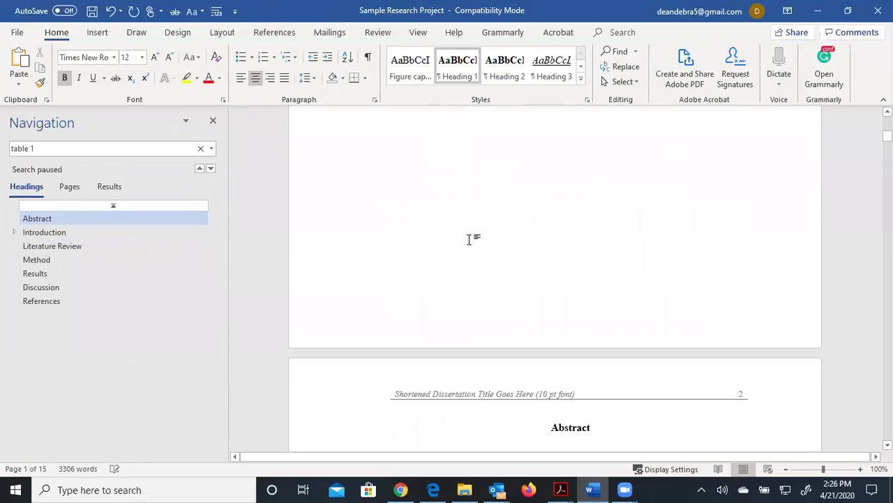
scroll(460, 180, "up", 1)
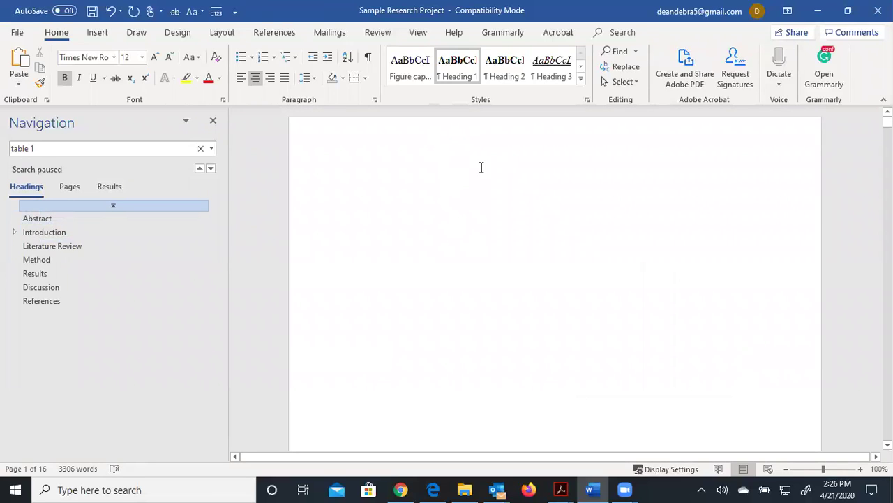
left_click(98, 32)
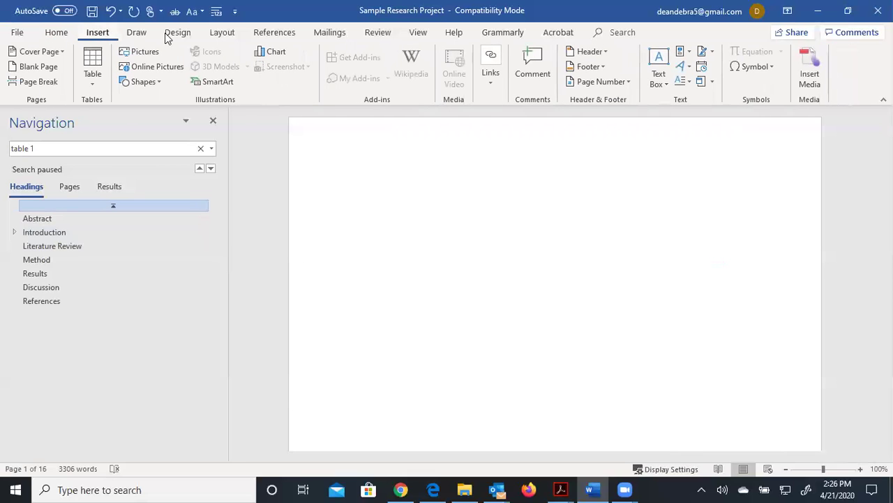
scroll(250, 32, "down", 4)
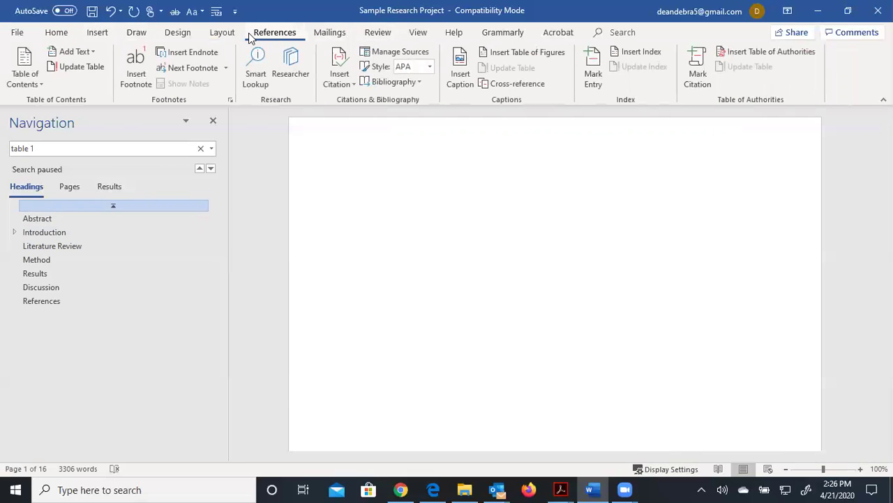
left_click(34, 81)
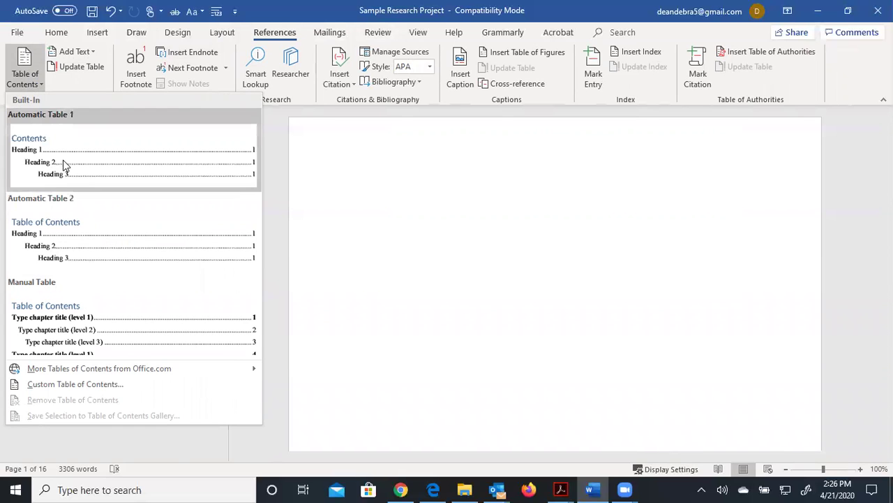
left_click(62, 239)
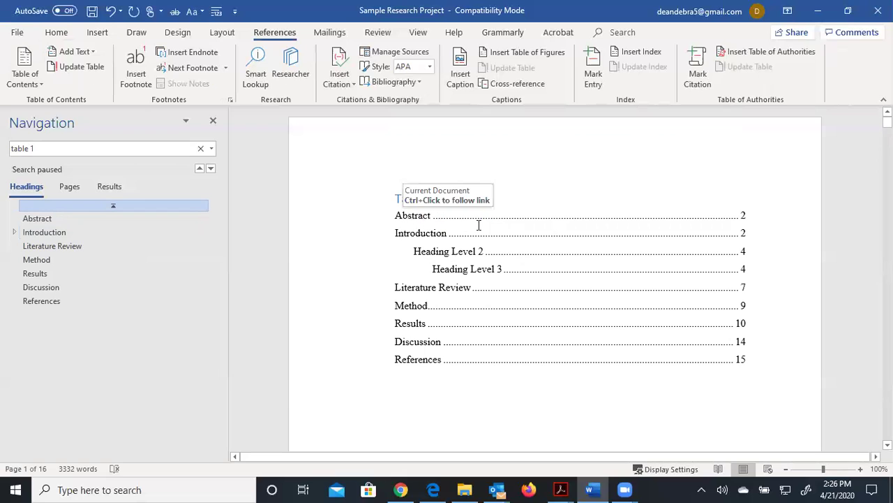
Update the entire table of contents so it lists Abstract (page 2) through References (page 15).
left_click(15, 233)
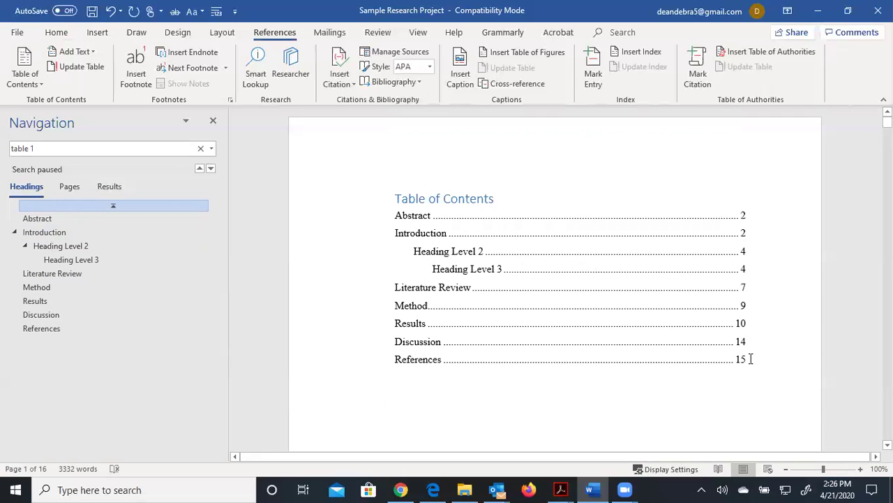
left_click_drag(751, 359, 526, 309)
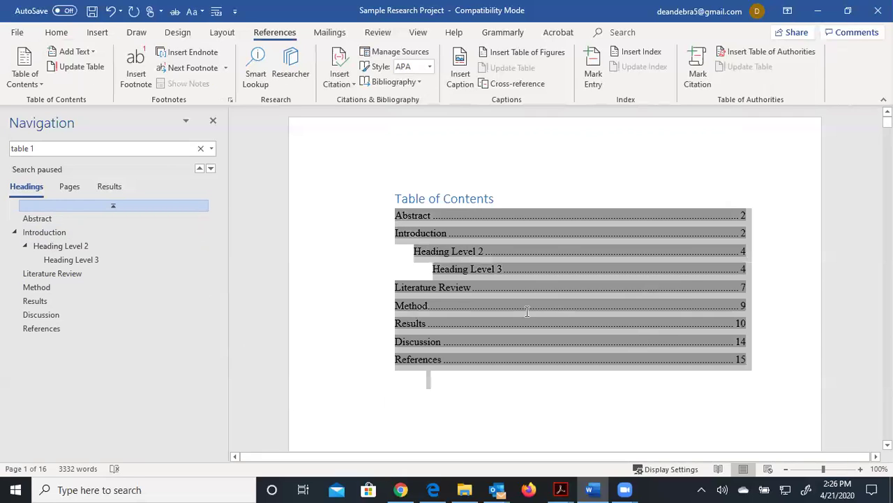
left_click(85, 69)
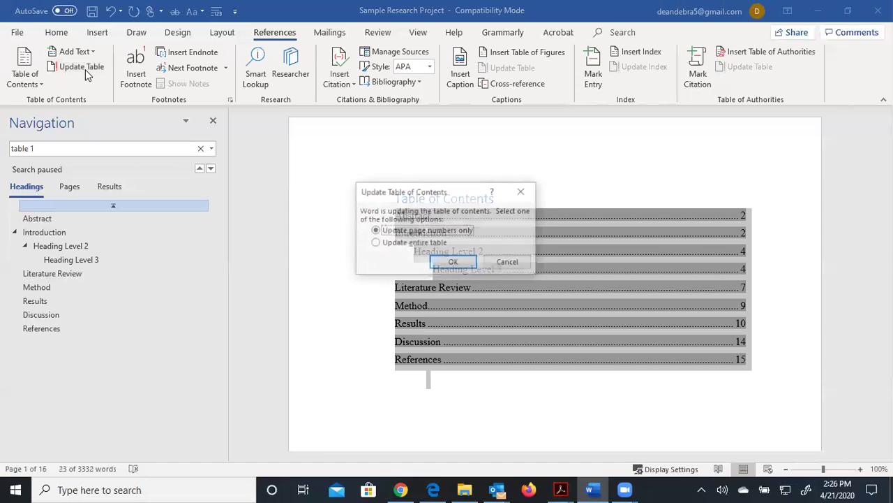
left_click(423, 245)
left_click(452, 264)
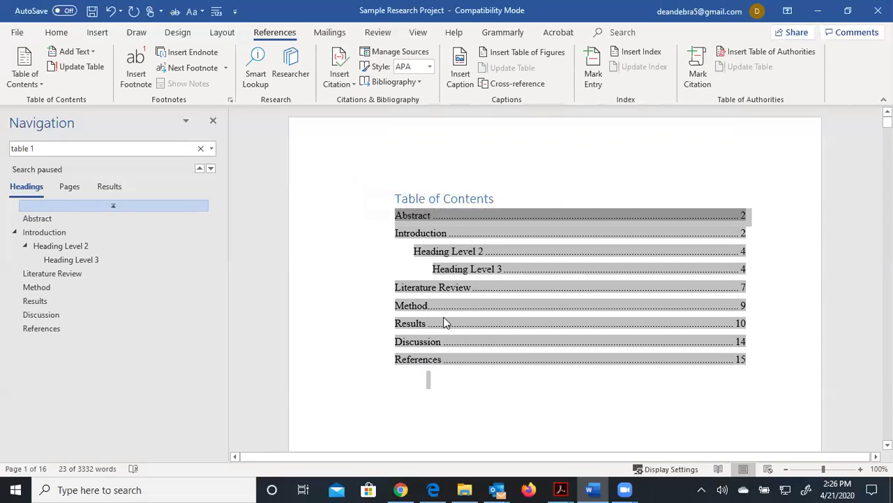
left_click(89, 70)
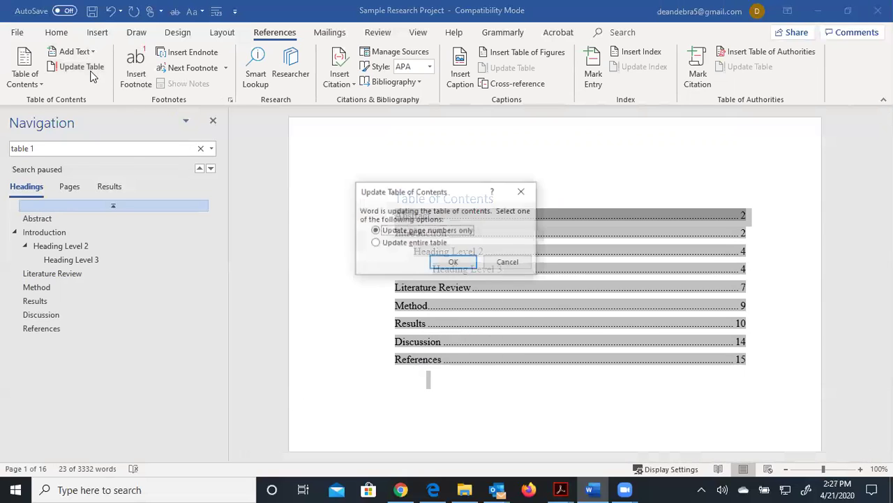
left_click(425, 243)
left_click(450, 262)
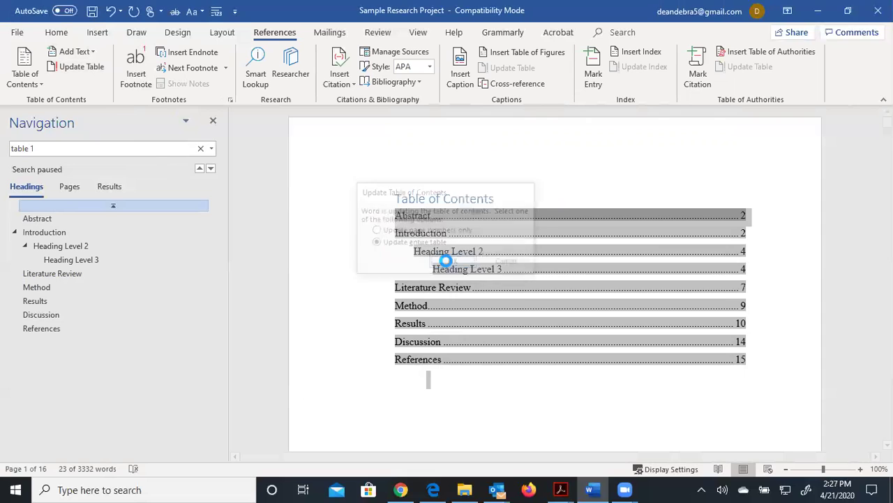
left_click(438, 382)
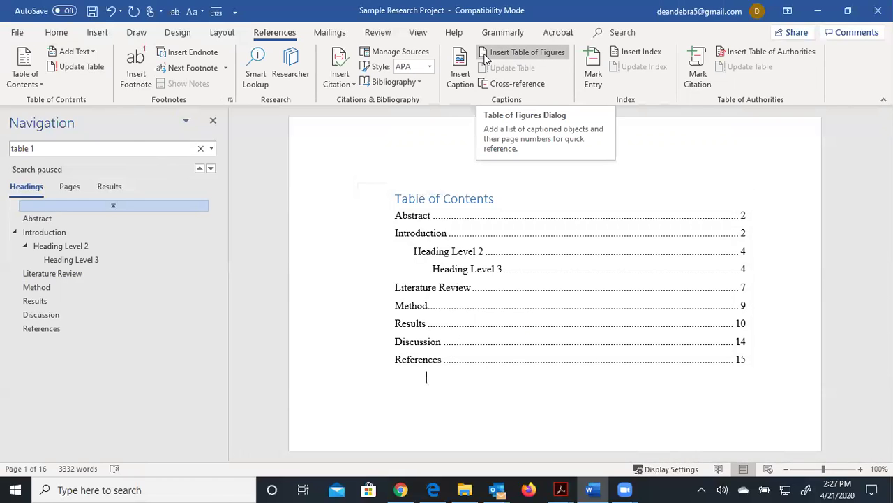
Insert a default table of figures below the table of contents, listing Table 1 and Table 2.
left_click(521, 53)
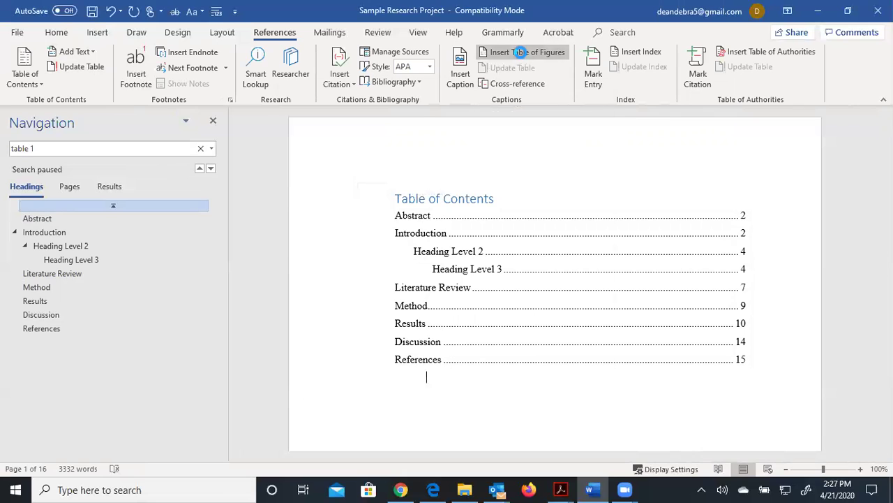
left_click(529, 367)
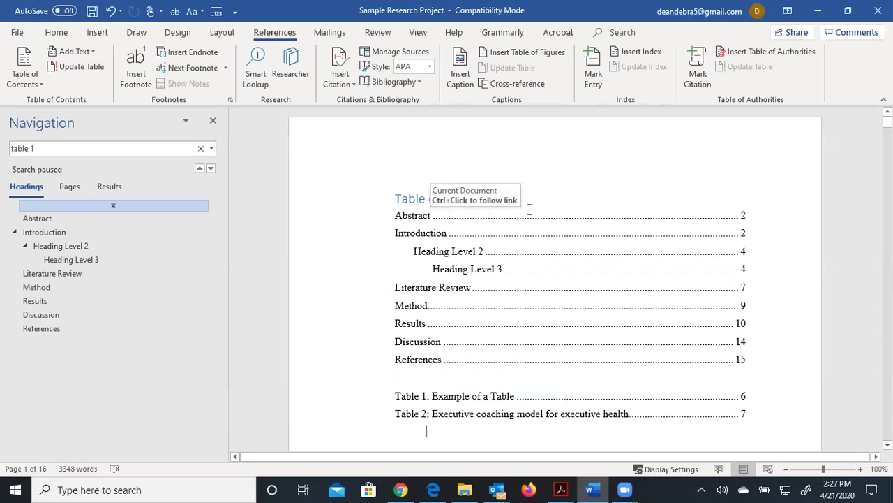
Format the whole table of contents as Times New Roman, 12 pt, Automatic (black) font colour.
left_click_drag(528, 207, 365, 200)
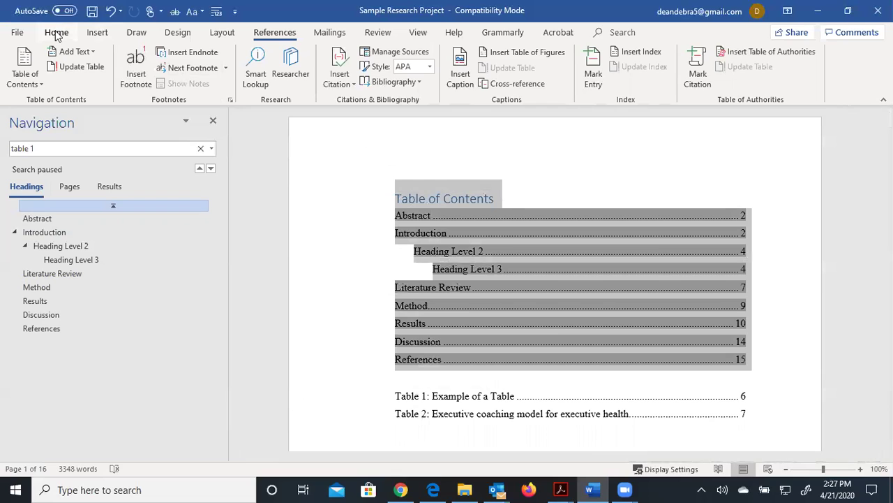
left_click(55, 33)
left_click(113, 57)
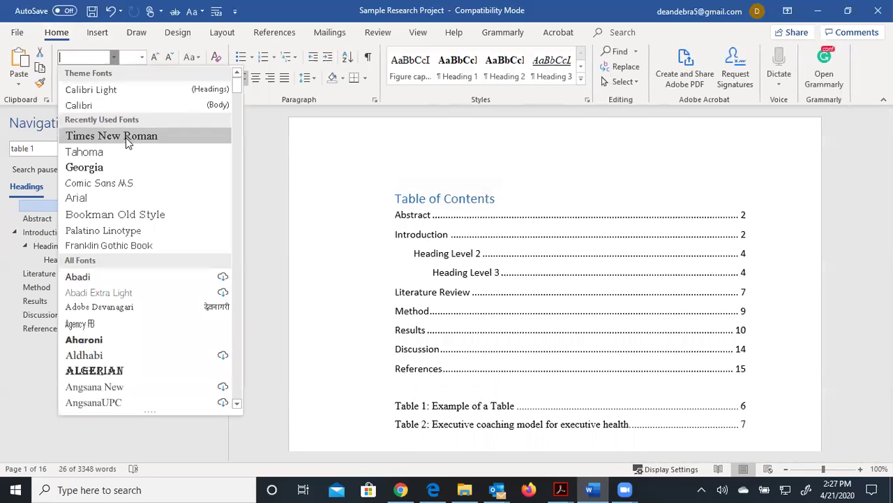
left_click(125, 138)
left_click(142, 57)
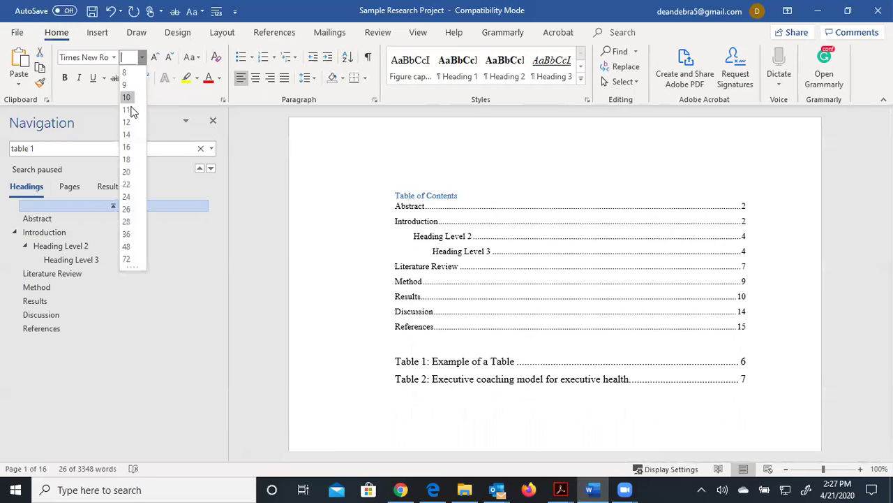
left_click(126, 121)
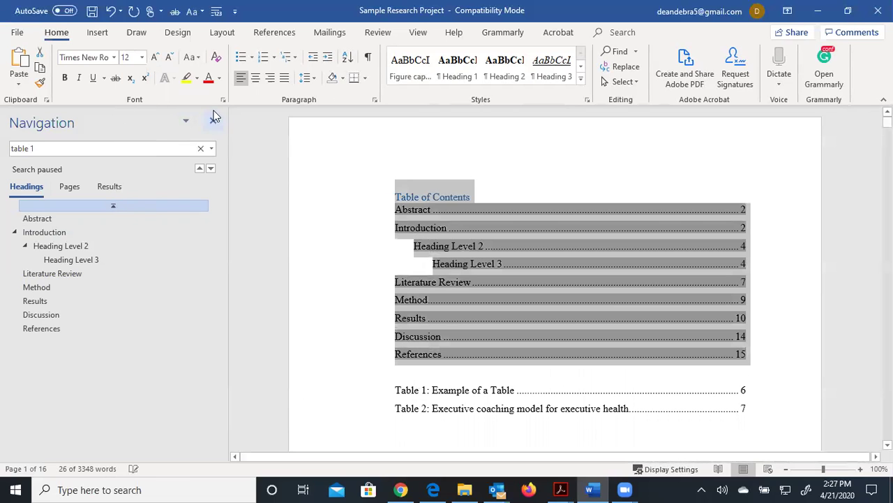
left_click(218, 78)
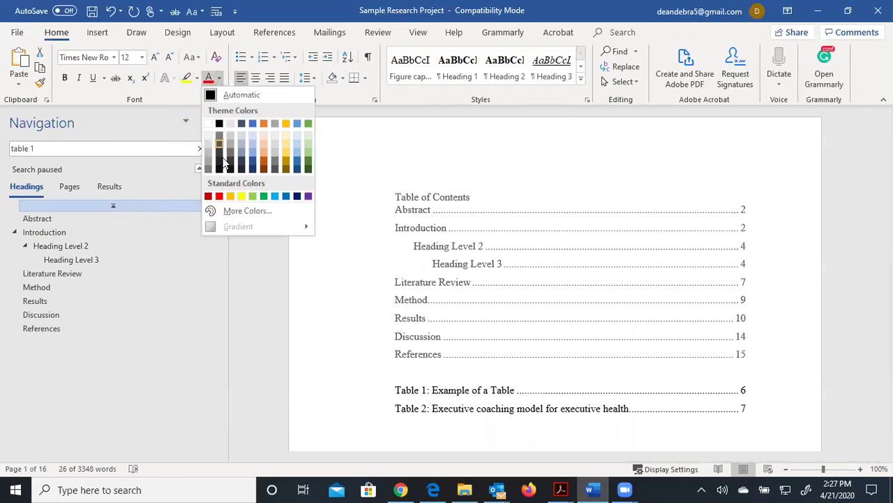
left_click(217, 97)
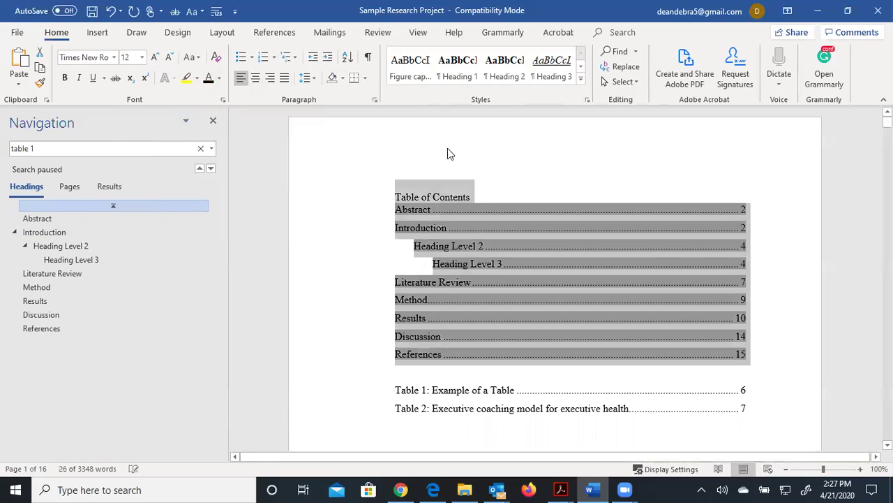
Make the "Table of Contents" title line bold.
left_click(367, 202)
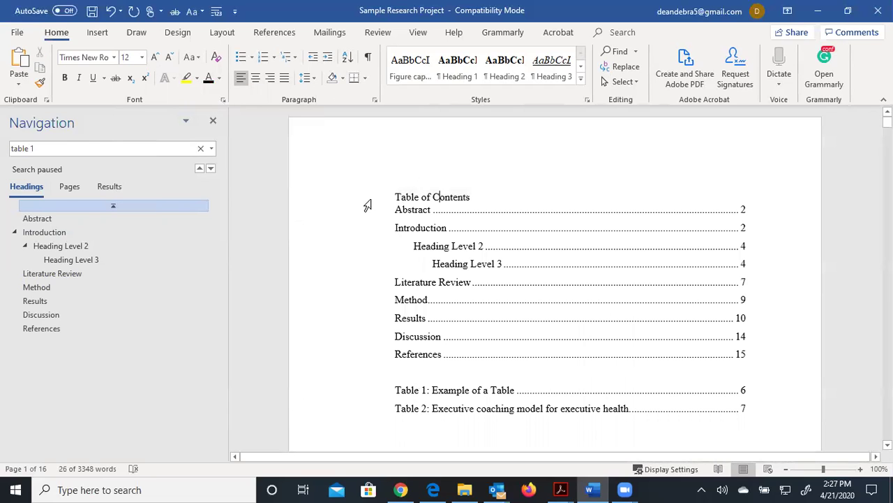
left_click(65, 78)
left_click(533, 179)
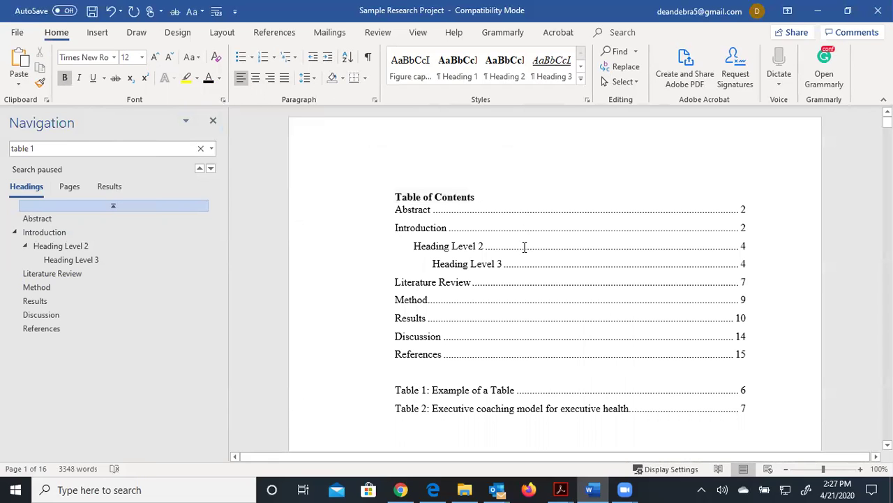
Bring up Acrobat and look through APA Sample Paper - 7.pdf.
mouse_move(561, 490)
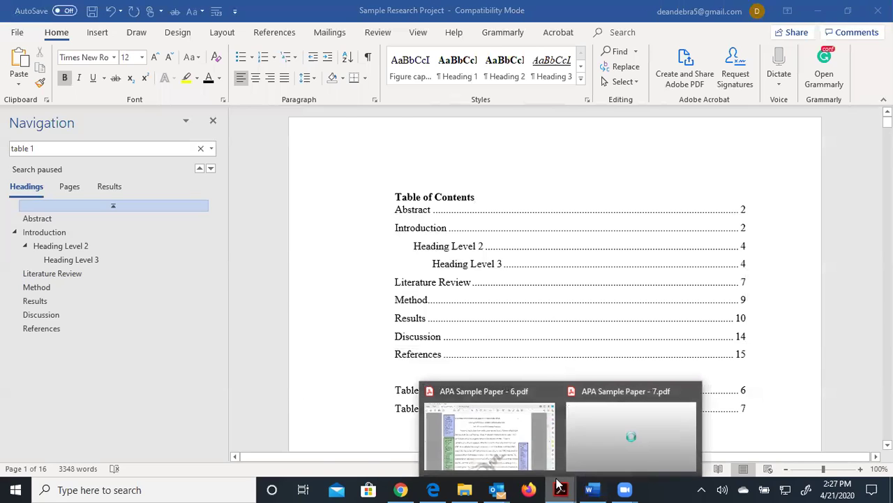
left_click(488, 429)
left_click(276, 40)
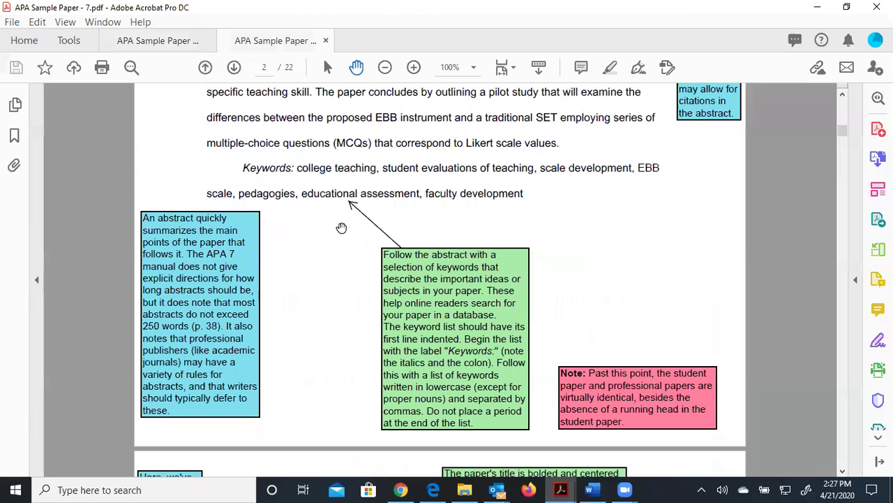
scroll(343, 239, "down", 15)
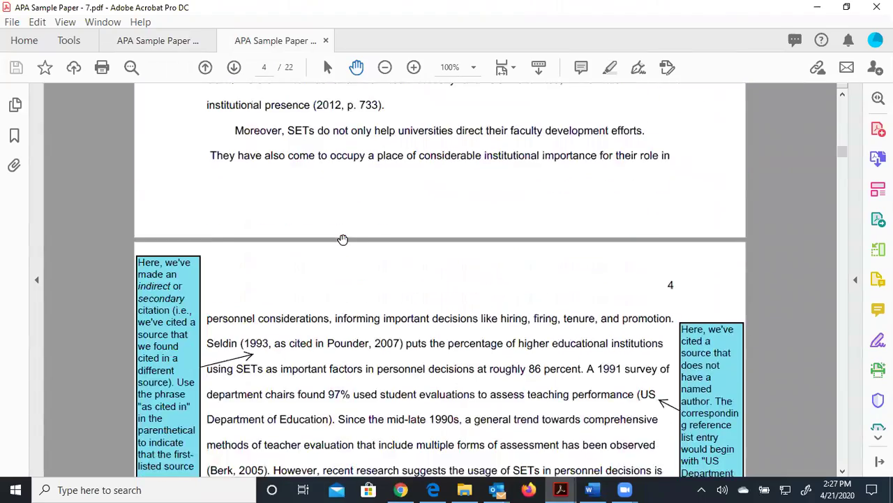
scroll(342, 240, "up", 20)
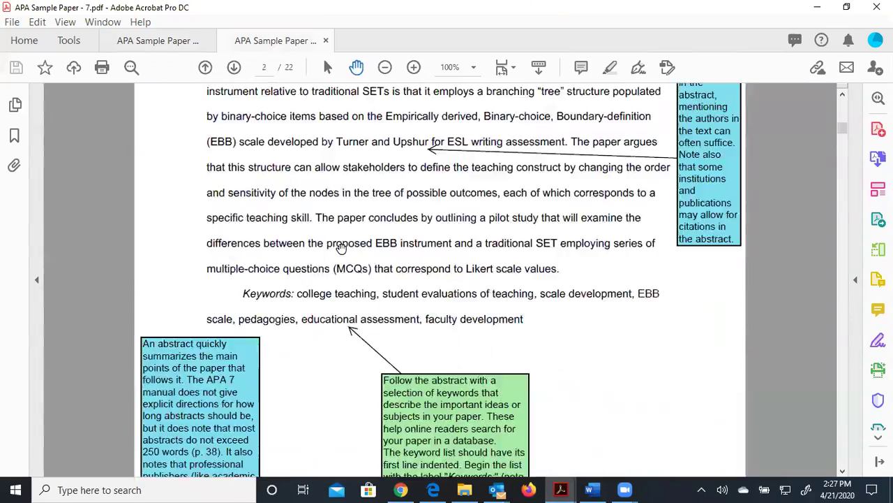
scroll(342, 248, "up", 10)
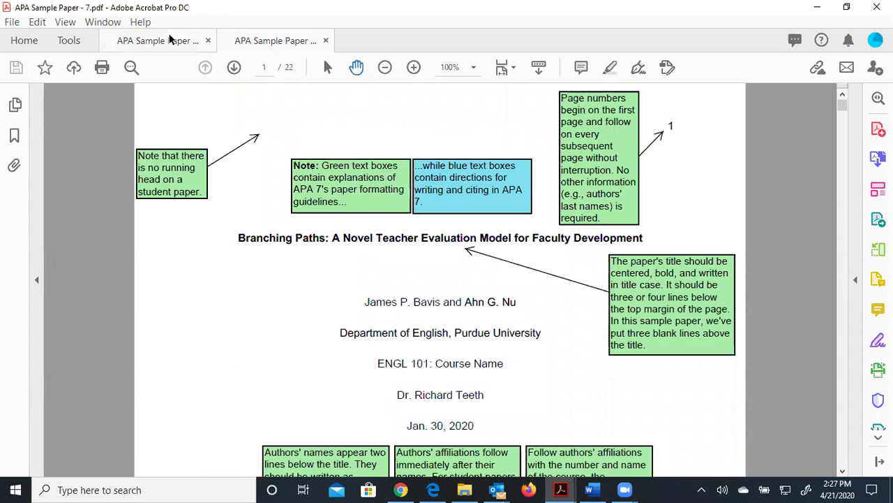
Scroll through APA Sample Paper - 6.pdf, end on Sample Paper - 7, then go back to Word.
left_click(193, 39)
scroll(377, 265, "down", 1)
scroll(377, 266, "up", 15)
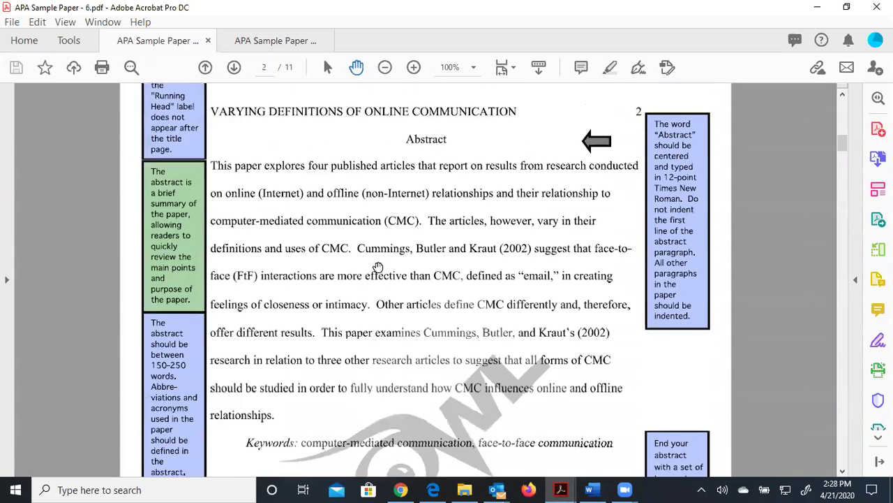
scroll(377, 271, "up", 3)
scroll(377, 271, "down", 12)
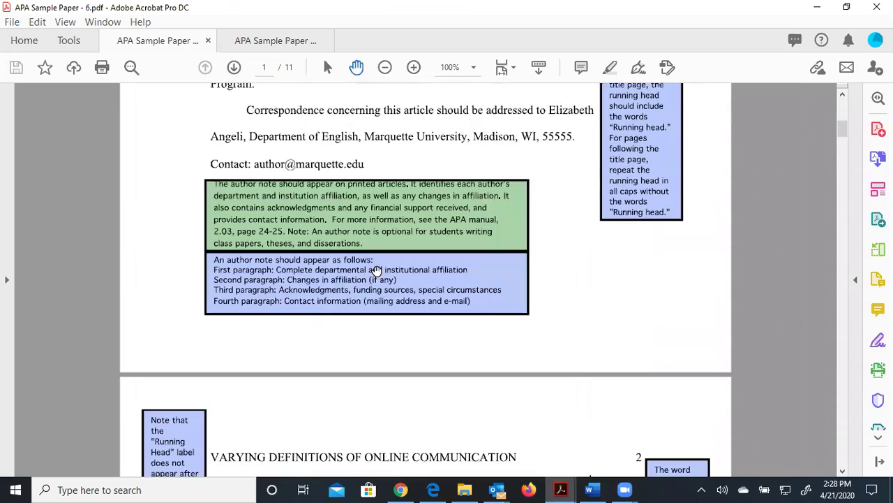
scroll(377, 271, "down", 15)
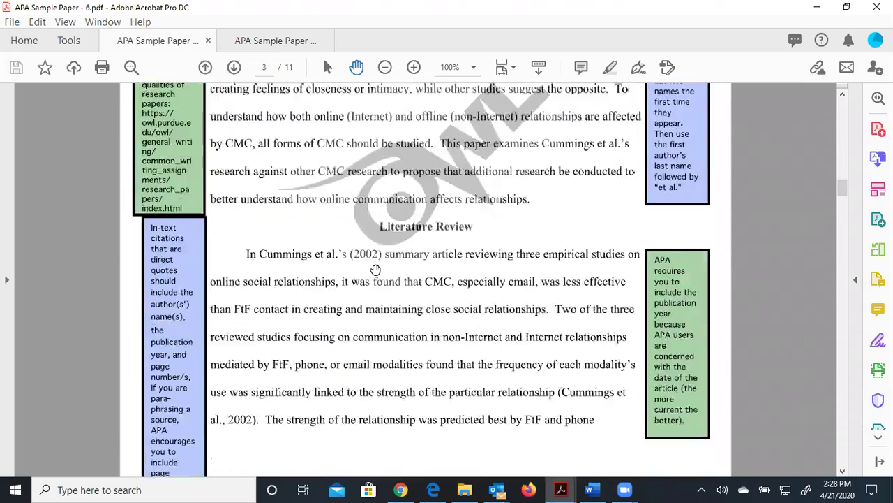
scroll(375, 270, "down", 15)
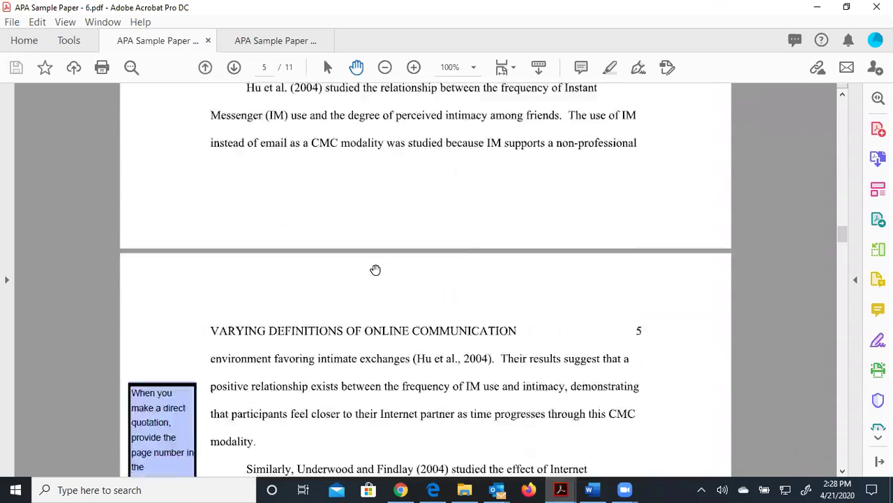
scroll(375, 269, "down", 3)
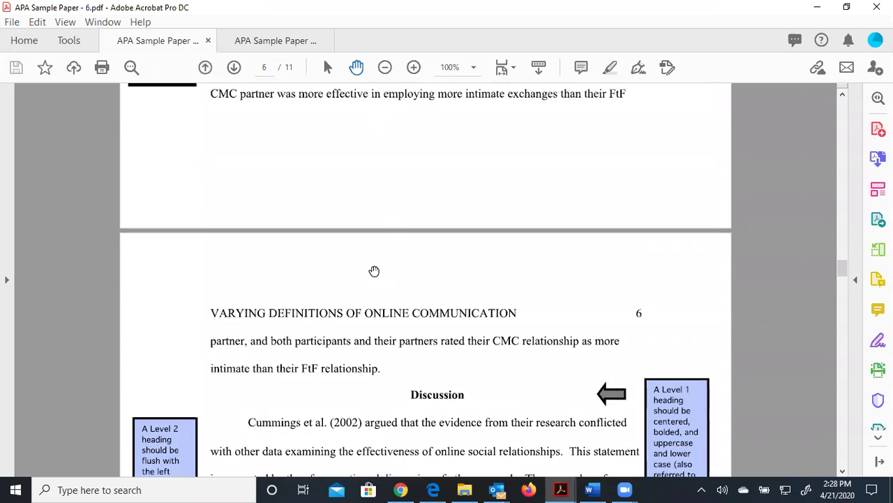
left_click(253, 41)
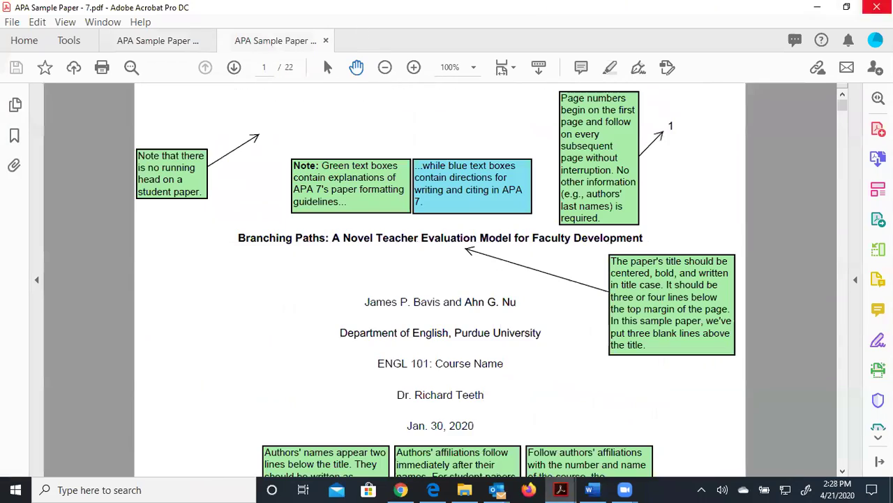
key("alt+Tab")
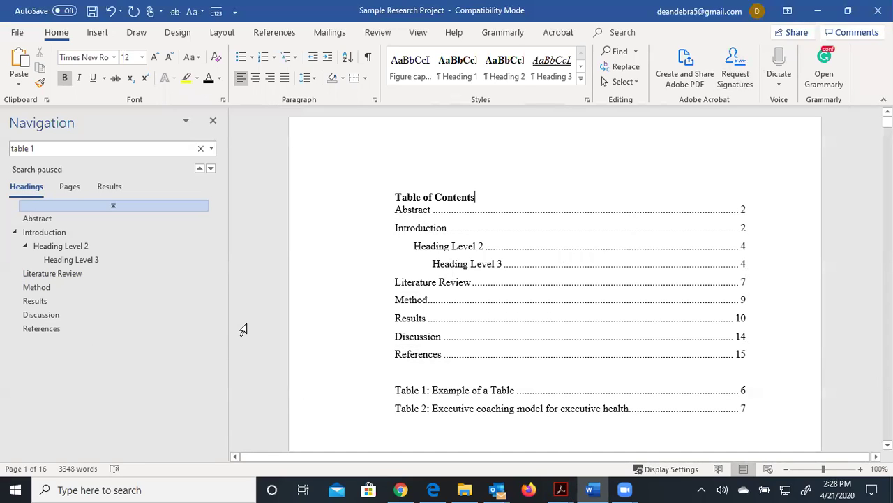
Collapse the Introduction heading's subheadings in the Navigation pane outline.
left_click(15, 232)
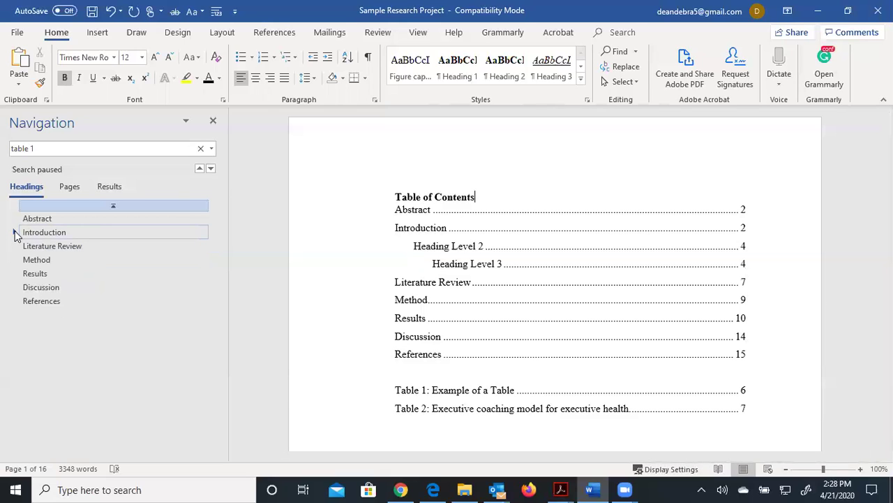